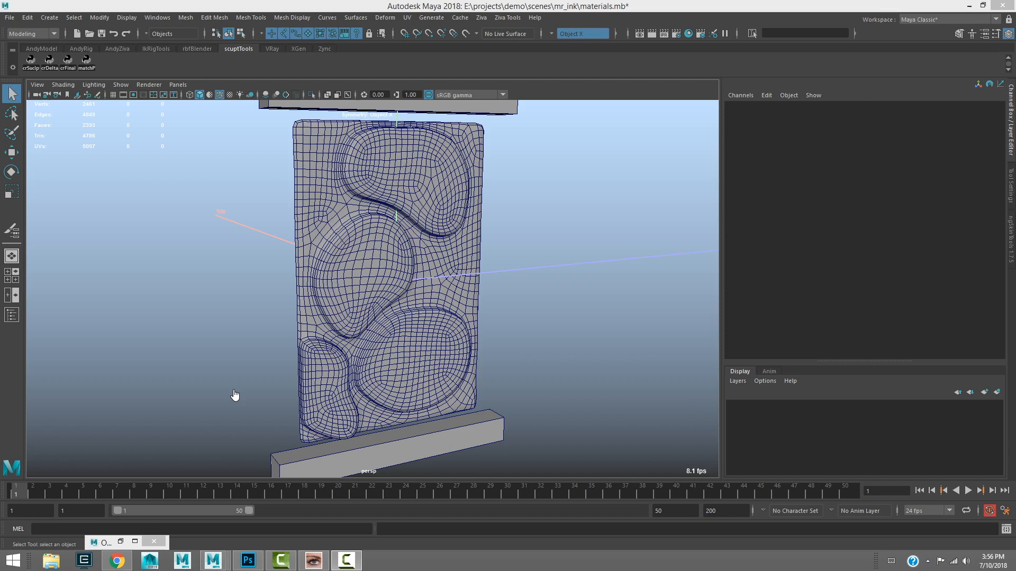
Select the plates mesh and examine its simulation tets and bone attachments from several angles
{"action": "left_click", "coordinate": [324, 200]}
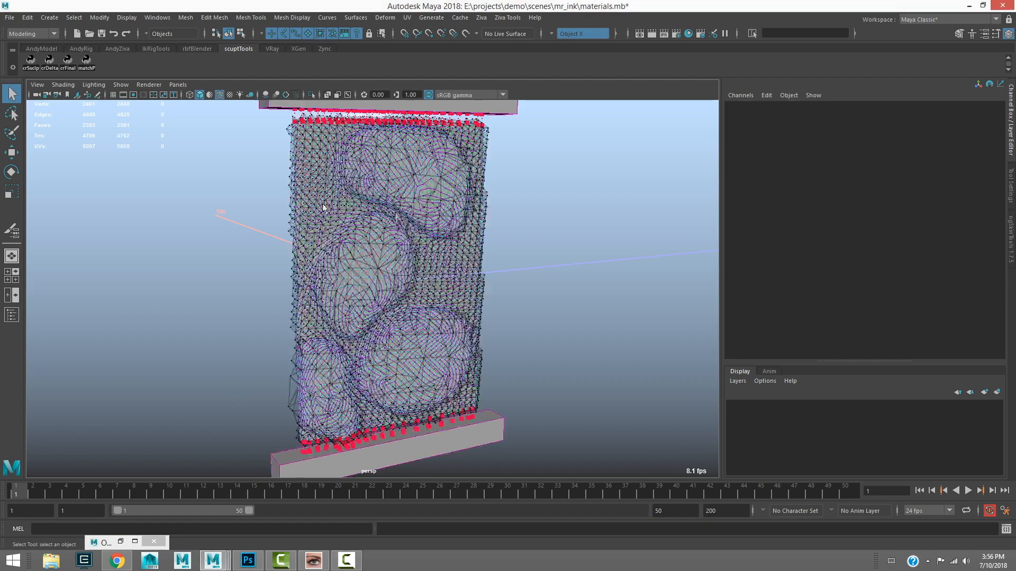
{"action": "mouse_move", "coordinate": [296, 233]}
{"action": "left_mouse_down", "text": "alt"}
{"action": "mouse_move", "coordinate": [288, 254]}
{"action": "mouse_move", "coordinate": [390, 252]}
{"action": "mouse_move", "coordinate": [312, 259]}
{"action": "mouse_move", "coordinate": [293, 244]}
{"action": "left_mouse_up", "text": "alt"}
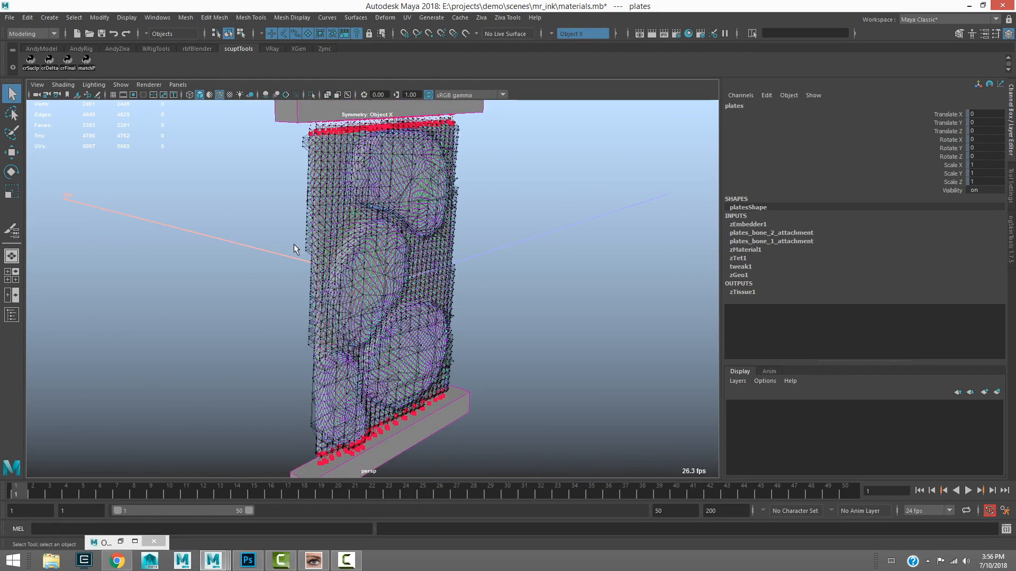
{"action": "left_click_drag", "start_coordinate": [294, 243], "coordinate": [314, 287], "text": "alt"}
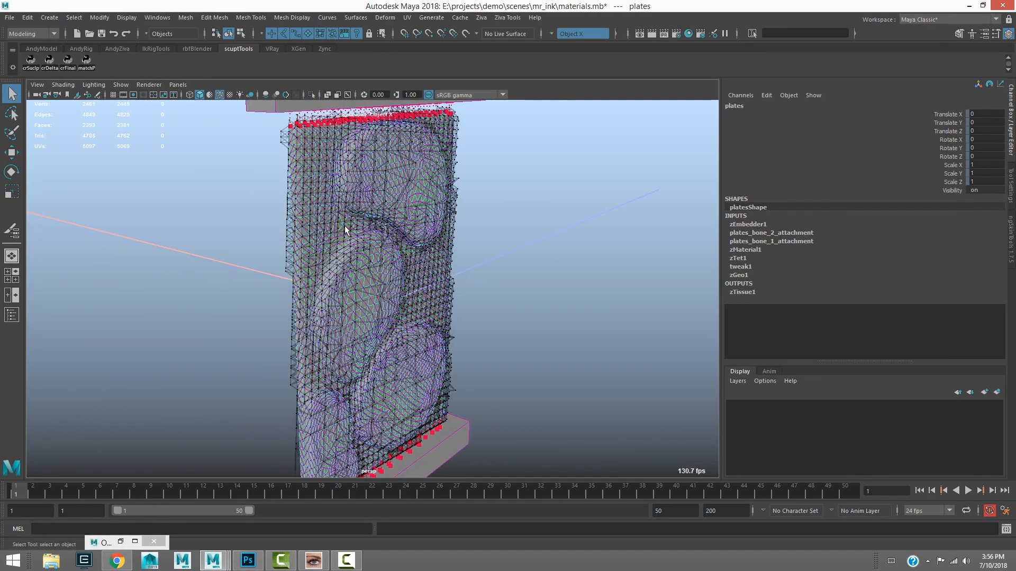
{"action": "left_click_drag", "start_coordinate": [344, 225], "coordinate": [402, 239], "text": "alt"}
{"action": "left_click_drag", "start_coordinate": [339, 362], "coordinate": [341, 263], "text": "alt"}
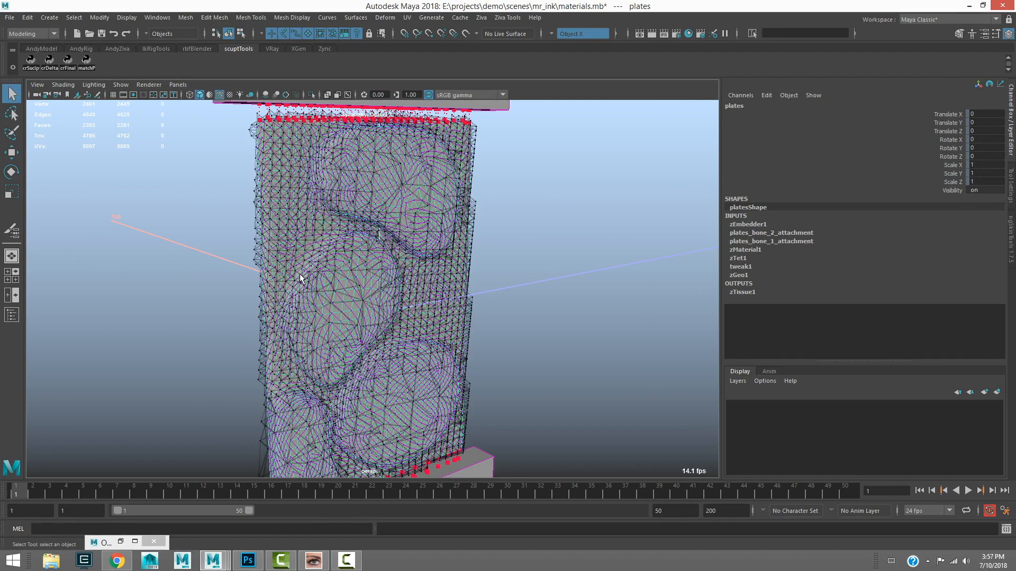
Display the zTet paint map on the isolated plates mesh and bring back the rest of the scene
{"action": "key", "text": "ctrl+1"}
{"action": "right_click", "coordinate": [283, 215]}
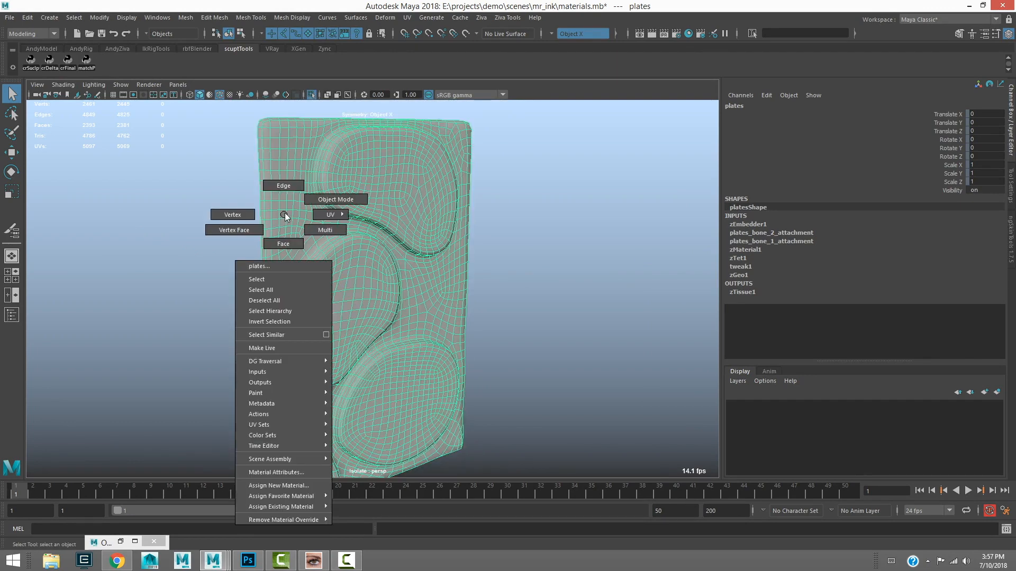
{"action": "mouse_move", "coordinate": [287, 392]}
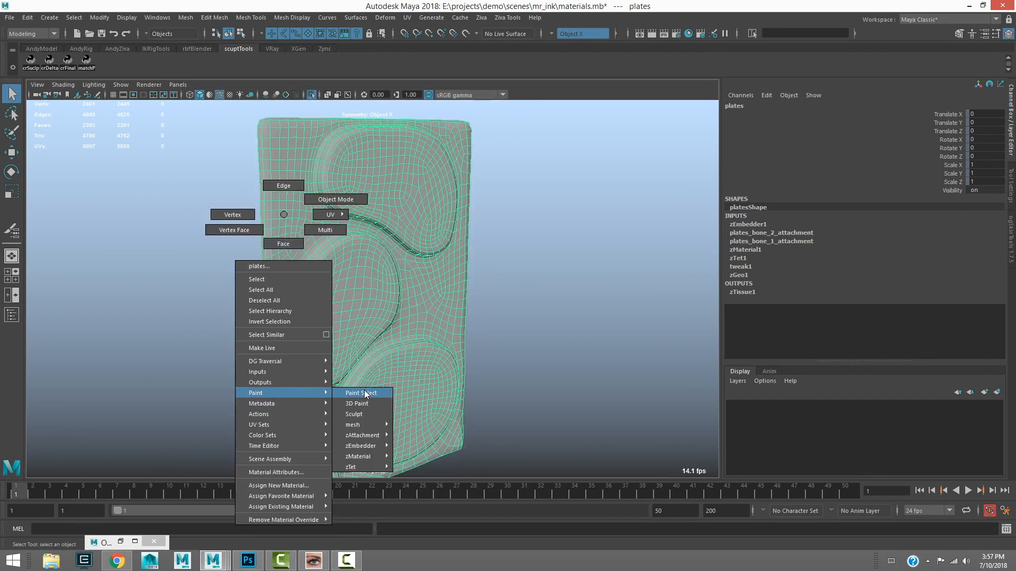
{"action": "left_click", "coordinate": [429, 466]}
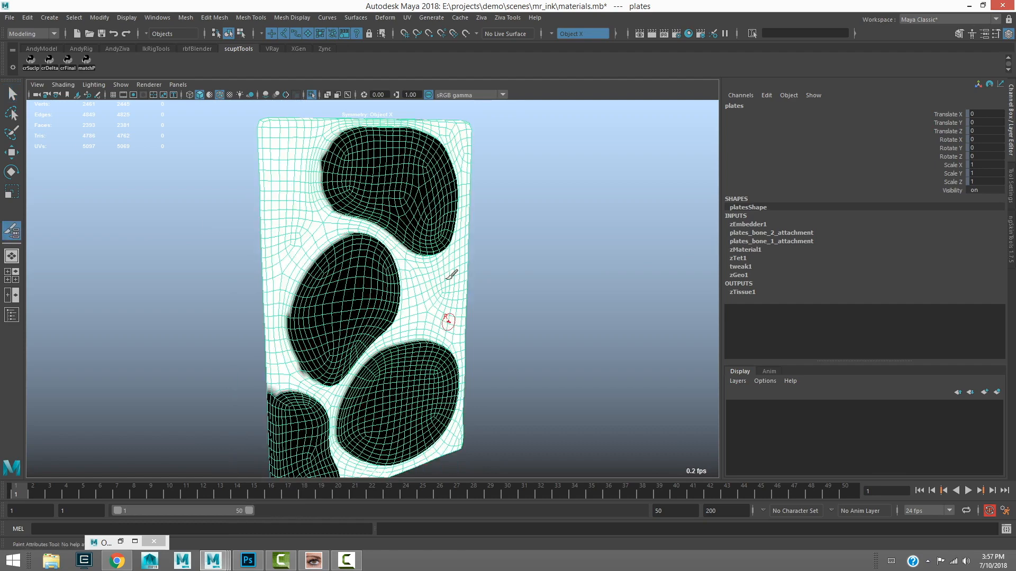
{"action": "left_click_drag", "start_coordinate": [348, 303], "coordinate": [332, 303], "text": "alt"}
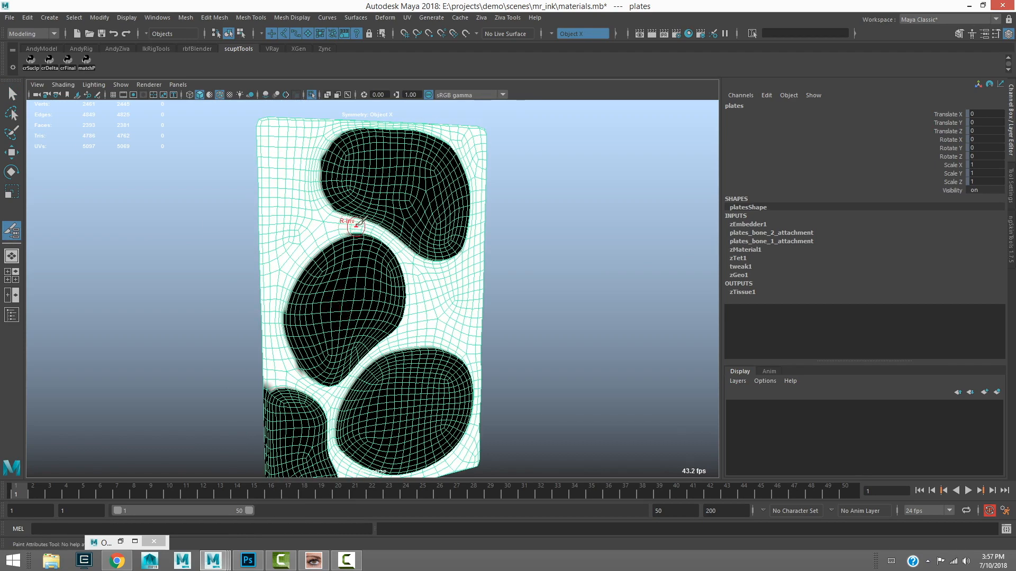
{"action": "key", "text": "ctrl+1"}
{"action": "middle_click_drag", "start_coordinate": [329, 222], "coordinate": [340, 213], "text": "alt"}
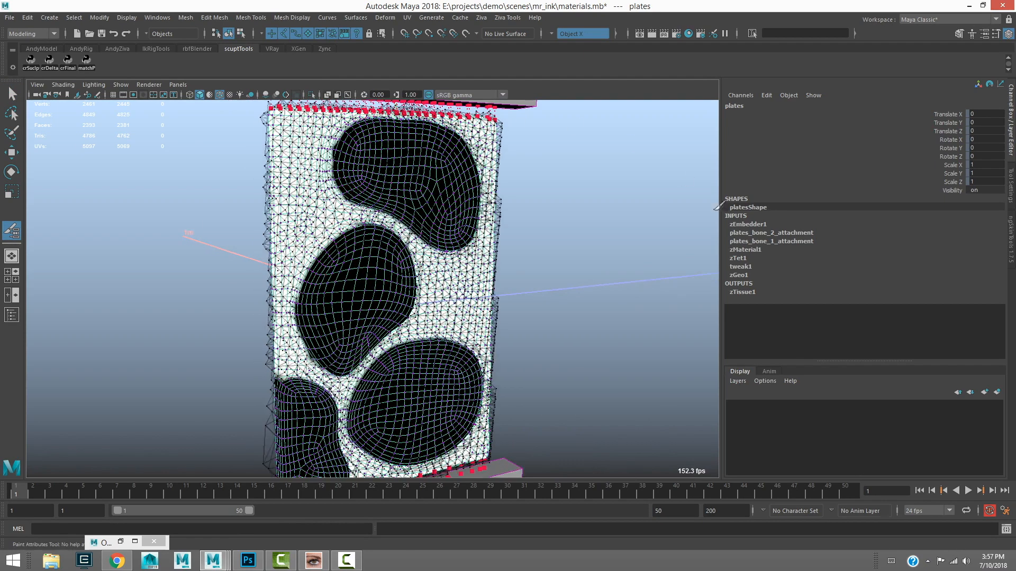
Try zTet1 Surface Refinement values of 1 and 0 on the plates tissue
{"action": "left_click", "coordinate": [738, 259]}
{"action": "left_click", "coordinate": [950, 276]}
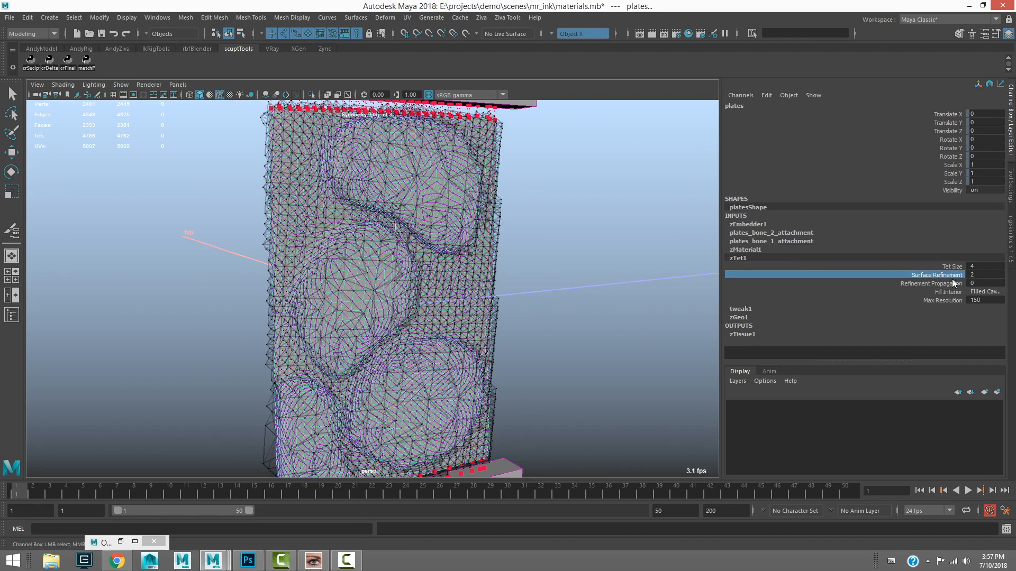
{"action": "left_click", "coordinate": [982, 274]}
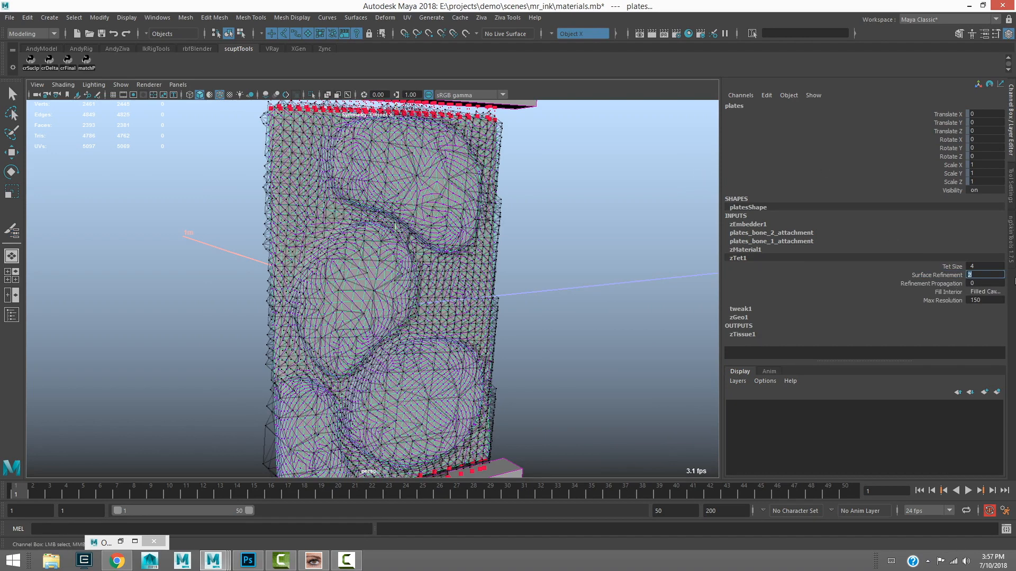
{"action": "key", "text": "Return"}
{"action": "left_click_drag", "start_coordinate": [356, 248], "coordinate": [302, 271], "text": "alt"}
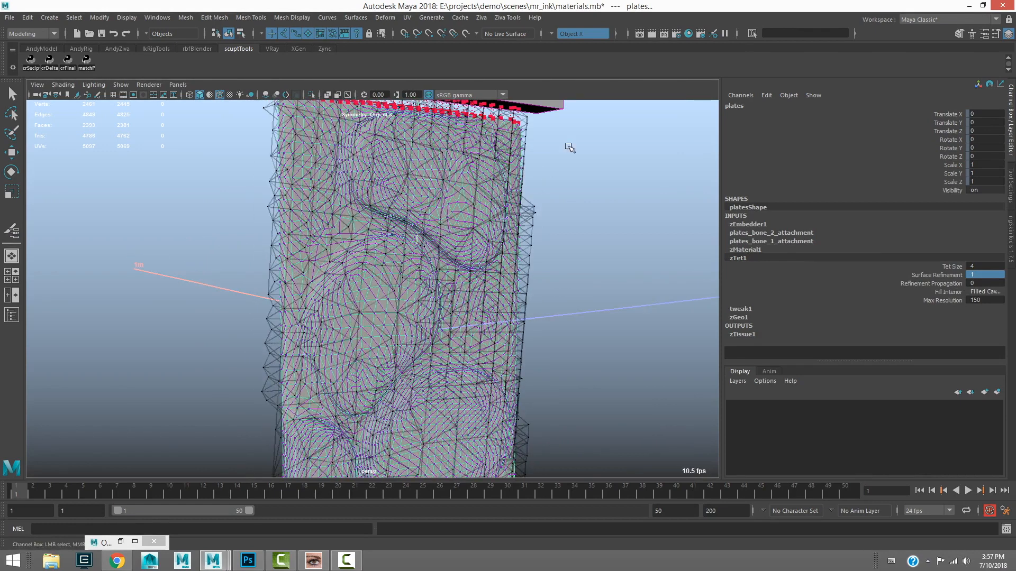
{"action": "left_click", "coordinate": [977, 275]}
{"action": "type", "text": "0"}
{"action": "key", "text": "Return"}
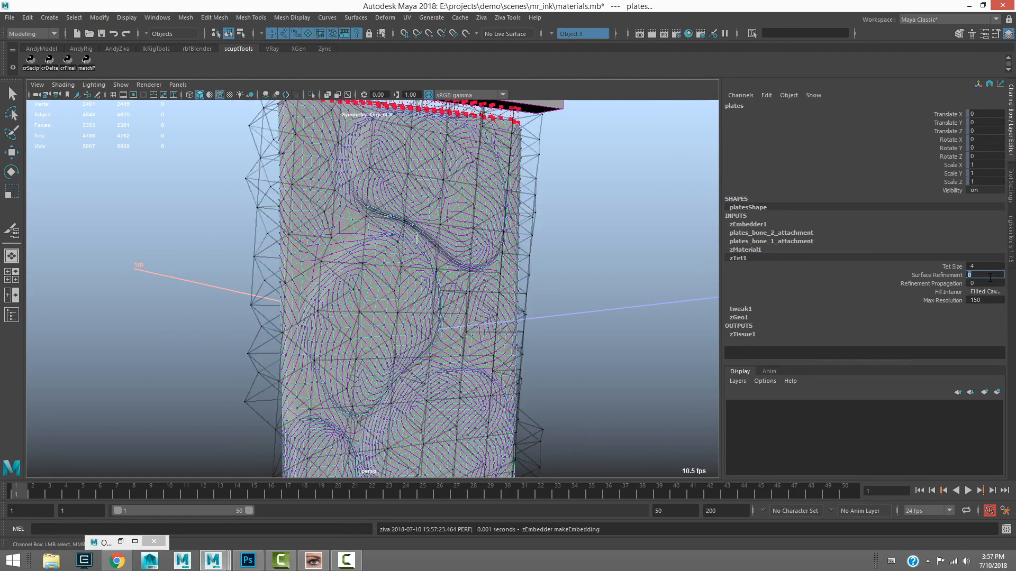
Set the Surface Refinement of zTet1 to 2 and inspect the tets around the raised plates
{"action": "type", "text": "2"}
{"action": "key", "text": "Return"}
{"action": "left_click_drag", "start_coordinate": [380, 286], "coordinate": [375, 220], "text": "alt"}
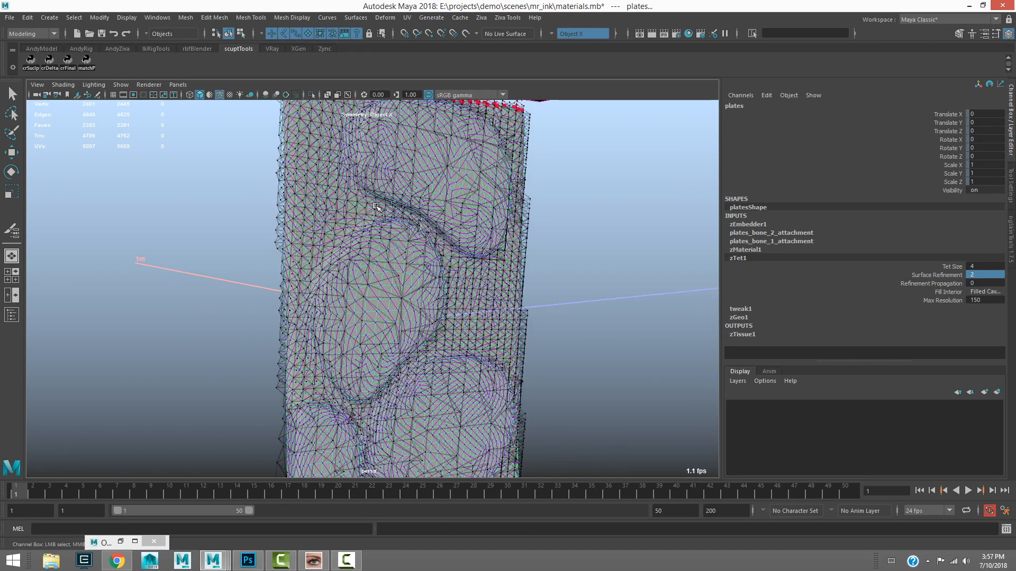
{"action": "left_click_drag", "start_coordinate": [373, 286], "coordinate": [433, 324], "text": "alt"}
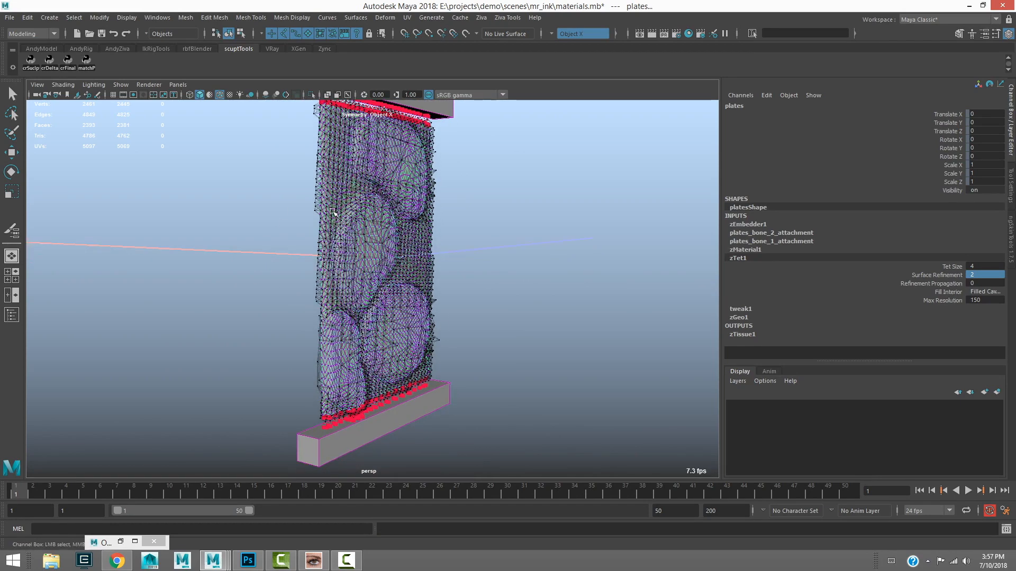
Play the plates simulation to review how the tissue stretches, and return the timeline to frame 1
{"action": "left_click_drag", "start_coordinate": [361, 248], "coordinate": [362, 269], "text": "alt"}
{"action": "left_click", "coordinate": [968, 491]}
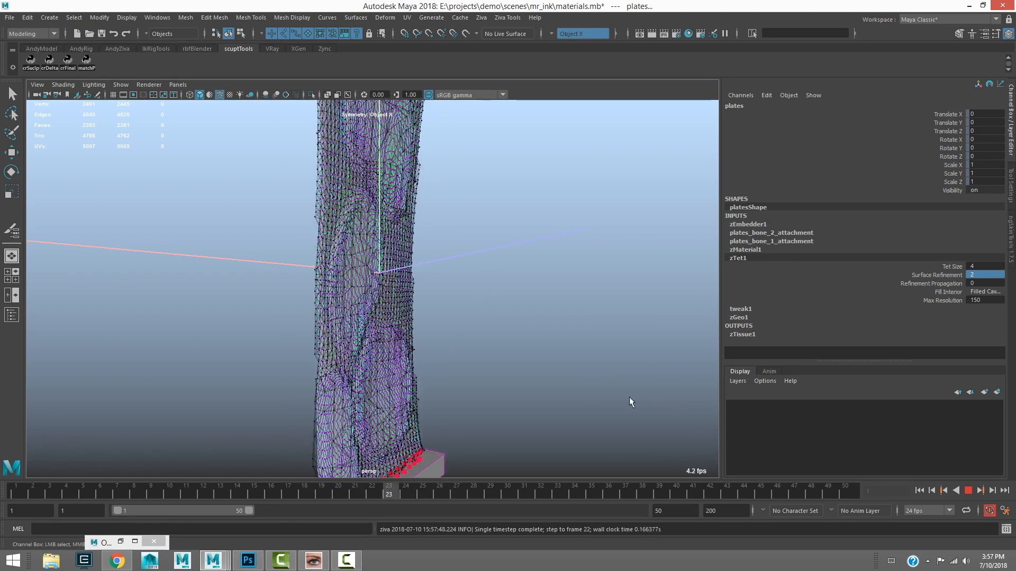
{"action": "left_click", "coordinate": [971, 494]}
{"action": "scroll", "coordinate": [452, 399], "scroll_direction": "down", "scroll_amount": 1}
{"action": "left_click_drag", "start_coordinate": [456, 494], "coordinate": [112, 503]}
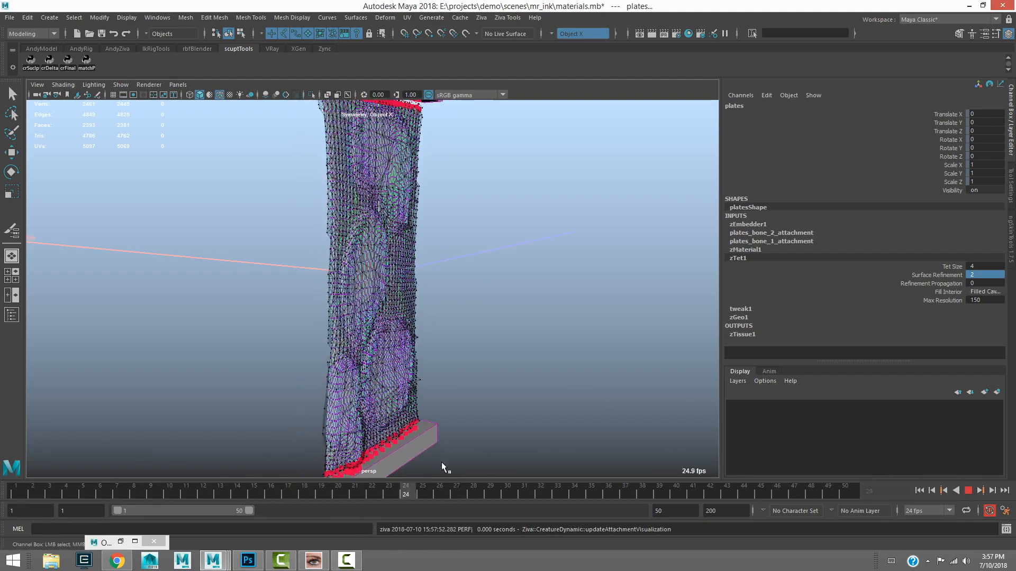
{"action": "left_click_drag", "start_coordinate": [394, 492], "coordinate": [322, 478]}
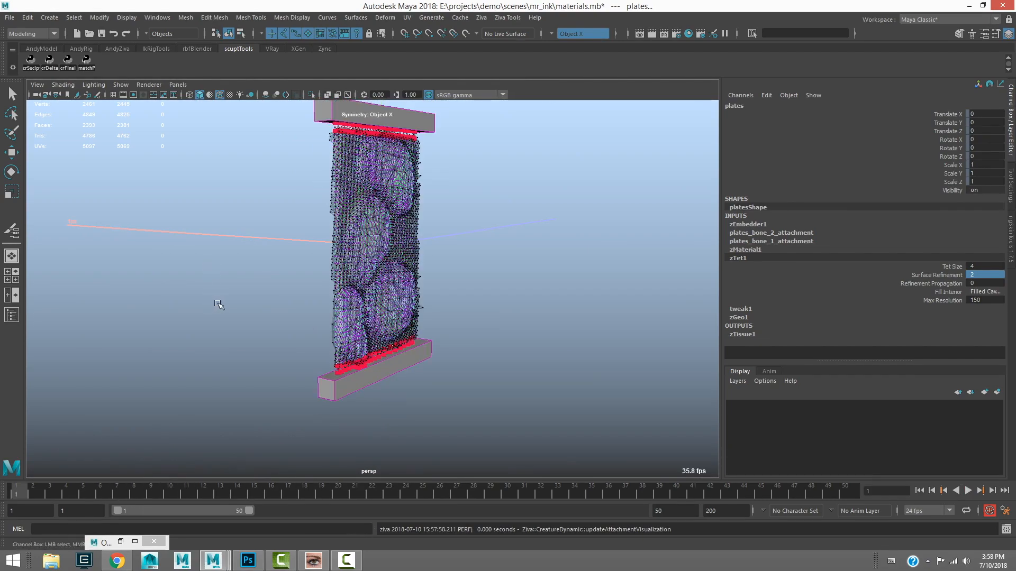
Leave the paint tool and examine the Youngs Modulus and Youngs Modulus Exp attributes of zMaterial1
{"action": "left_click_drag", "start_coordinate": [220, 304], "coordinate": [268, 297], "text": "alt"}
{"action": "right_click_drag", "start_coordinate": [180, 320], "coordinate": [276, 346], "text": "alt"}
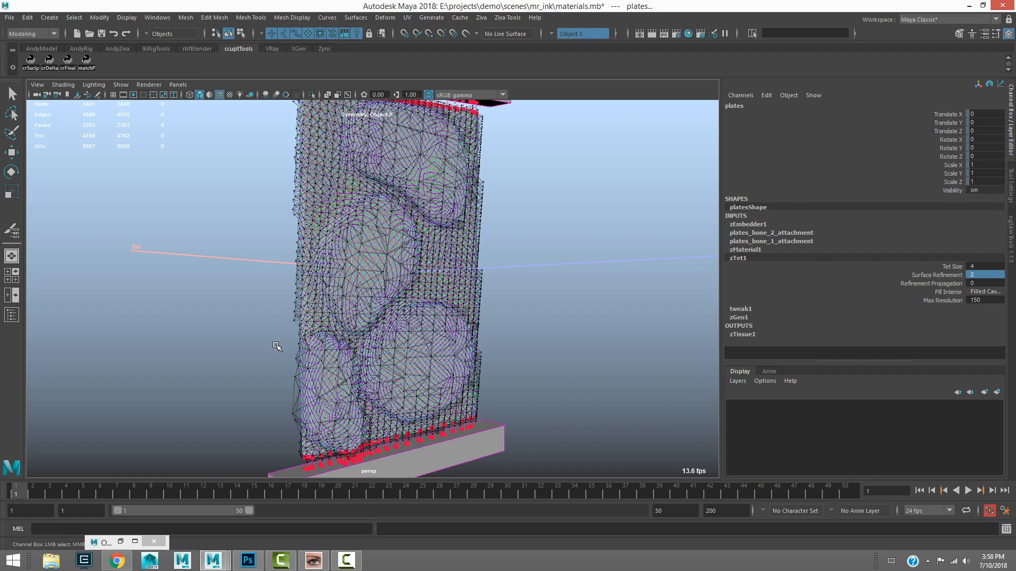
{"action": "left_click", "coordinate": [746, 250]}
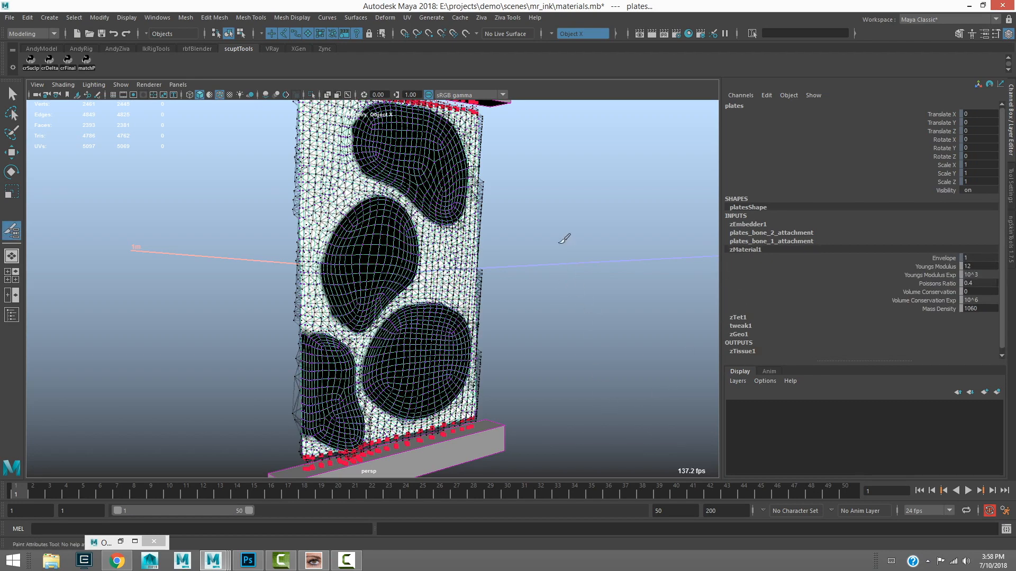
{"action": "key", "text": "q"}
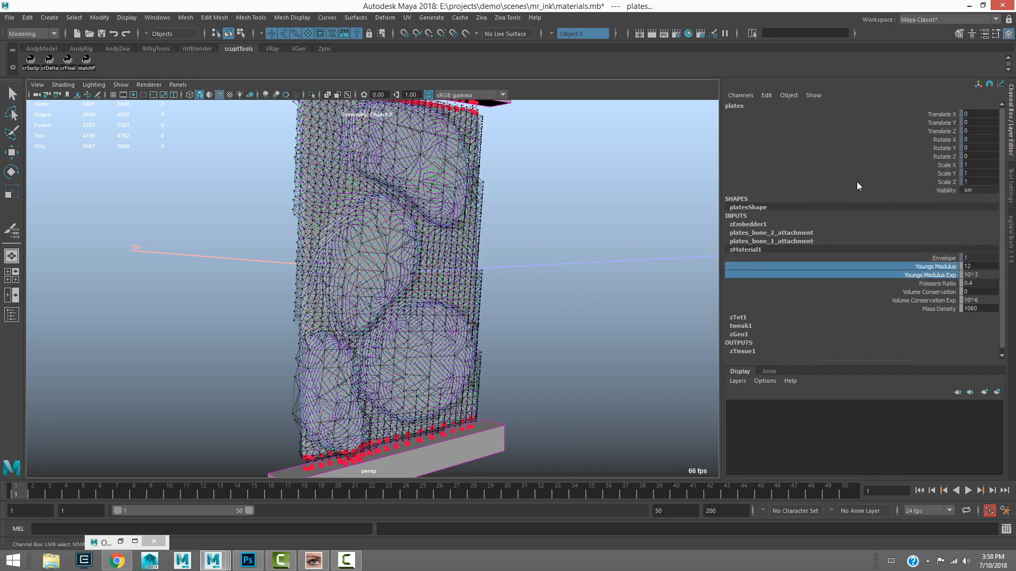
{"action": "left_click", "coordinate": [937, 275]}
{"action": "left_click", "coordinate": [936, 267]}
{"action": "left_click", "coordinate": [934, 274]}
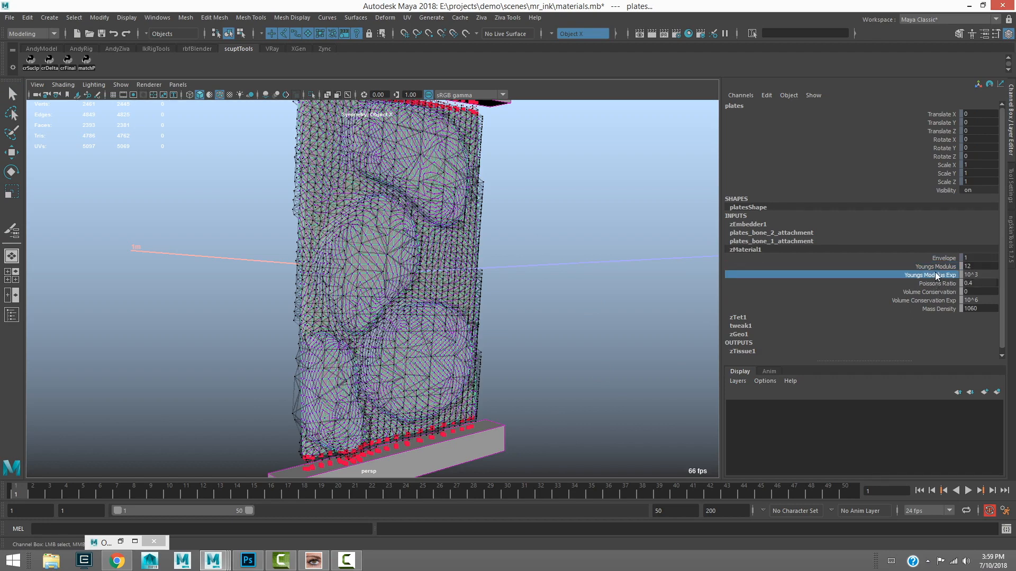
{"action": "left_click", "coordinate": [935, 268], "text": "ctrl"}
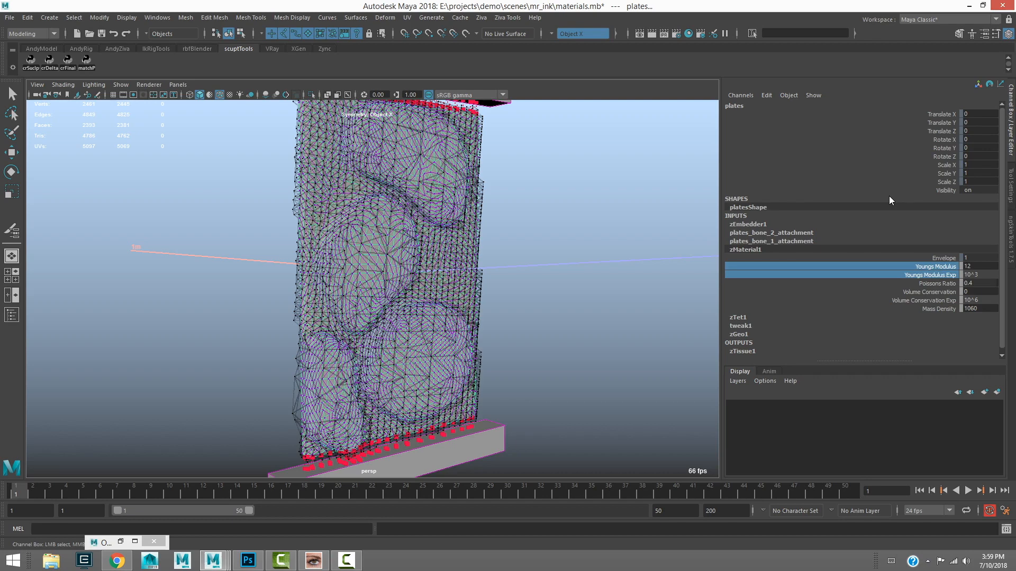
{"action": "left_click", "coordinate": [932, 275]}
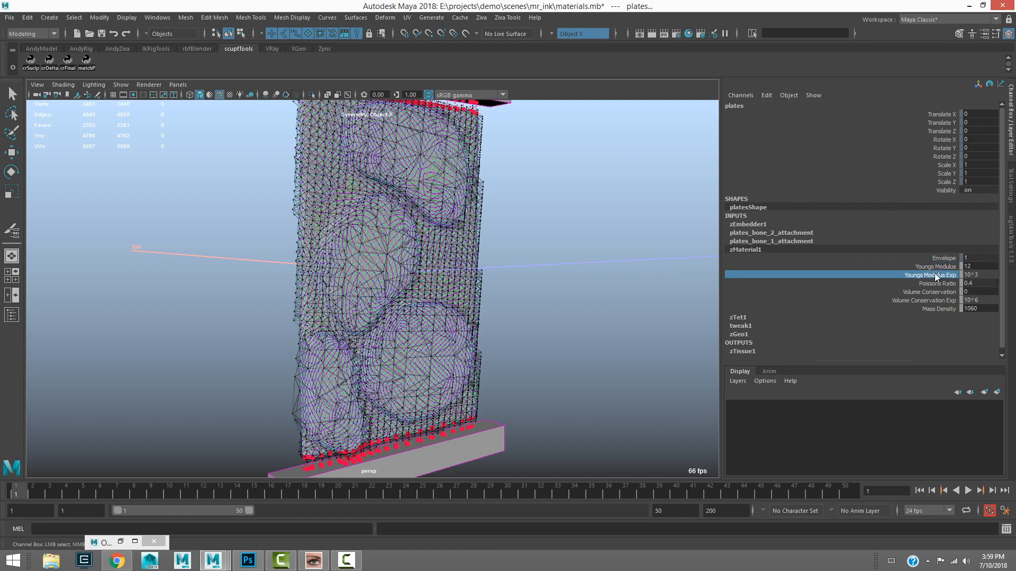
{"action": "left_click_drag", "start_coordinate": [932, 270], "coordinate": [930, 276]}
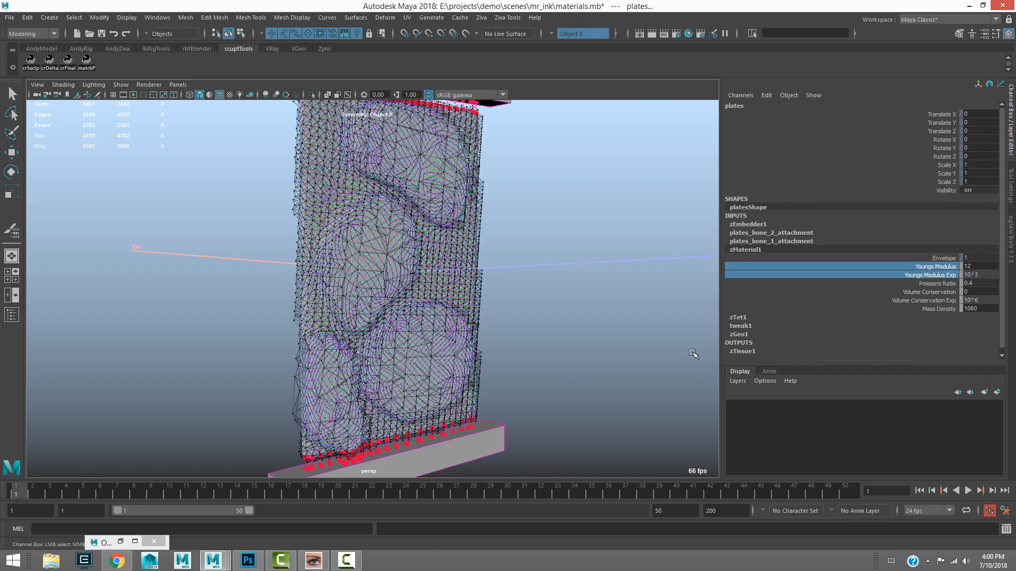
Add a second Ziva material layer to the plates tissue and set its Youngs Modulus Exp to 10^5
{"action": "middle_click_drag", "start_coordinate": [289, 241], "coordinate": [346, 241], "text": "alt"}
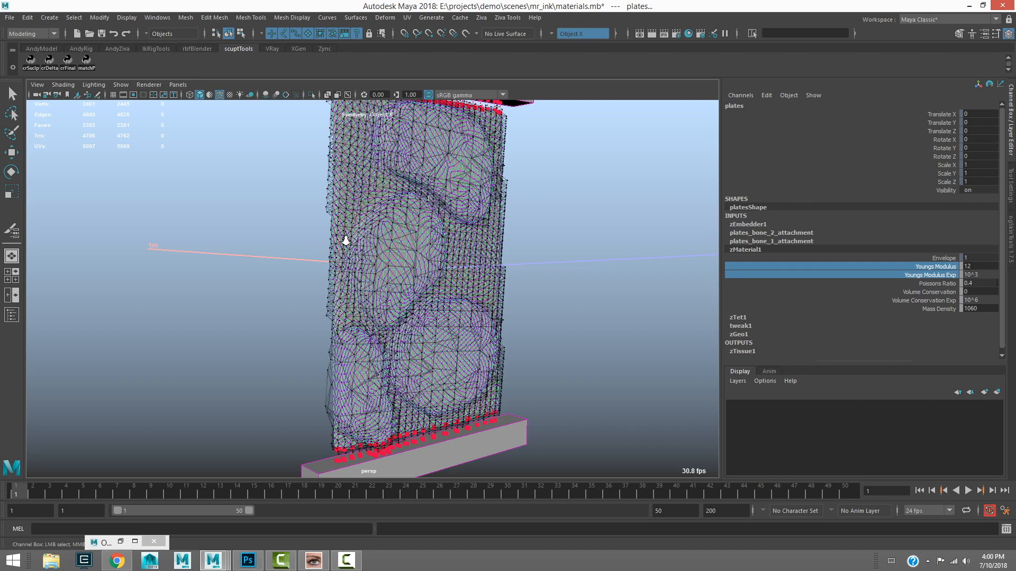
{"action": "middle_click_drag", "start_coordinate": [379, 242], "coordinate": [393, 249], "text": "alt"}
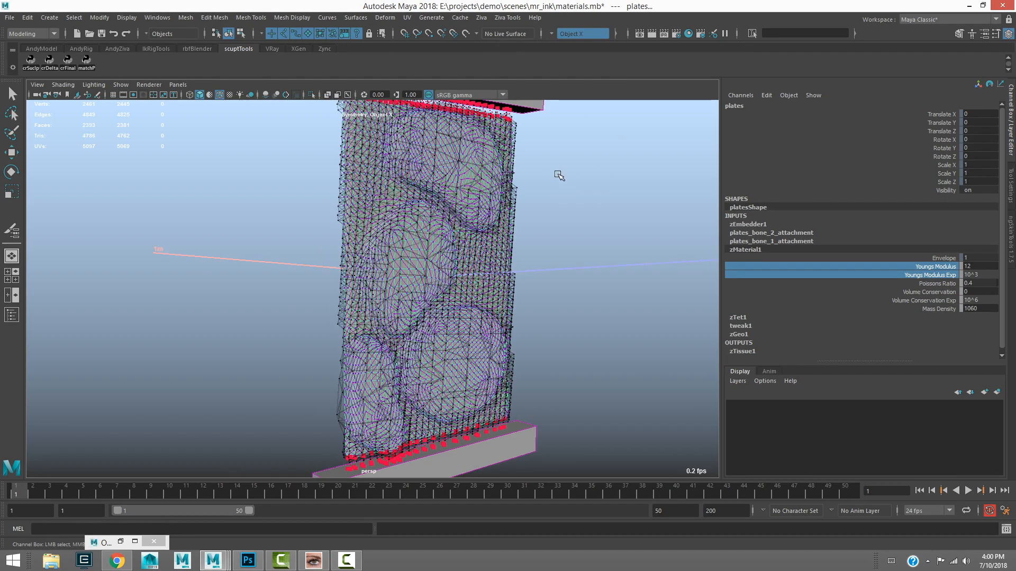
{"action": "left_click", "coordinate": [481, 18]}
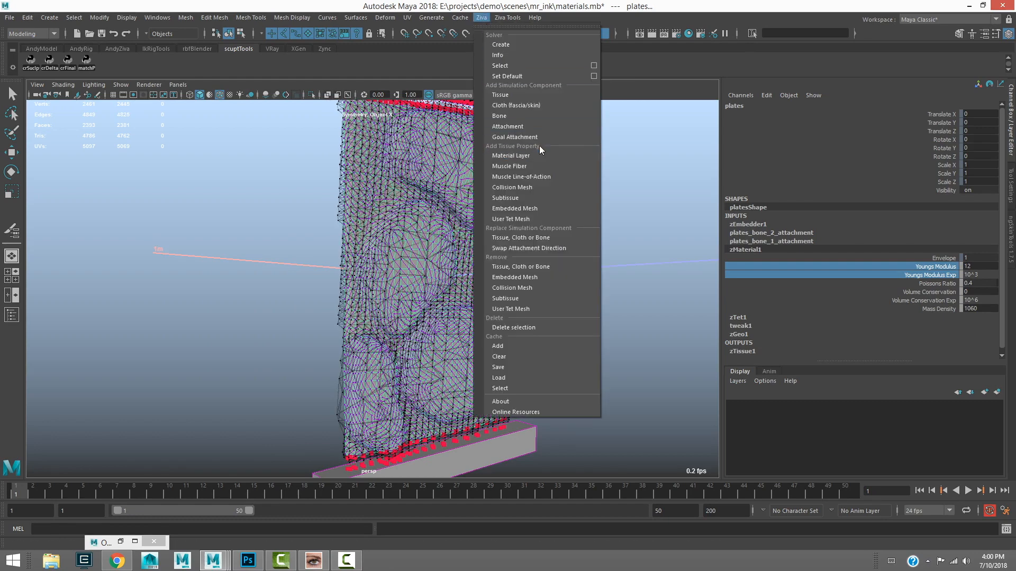
{"action": "left_click", "coordinate": [509, 156]}
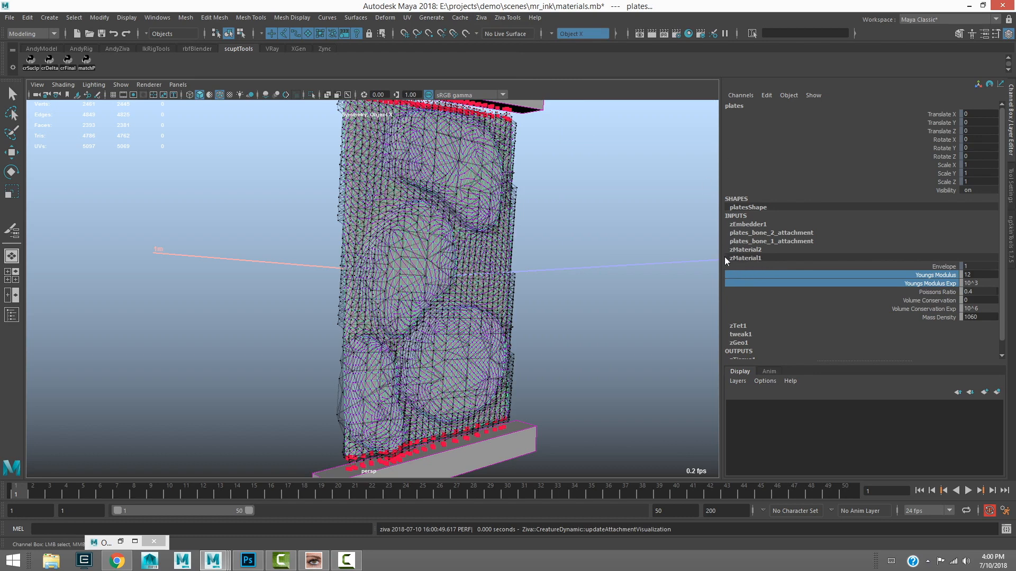
{"action": "left_click", "coordinate": [740, 249]}
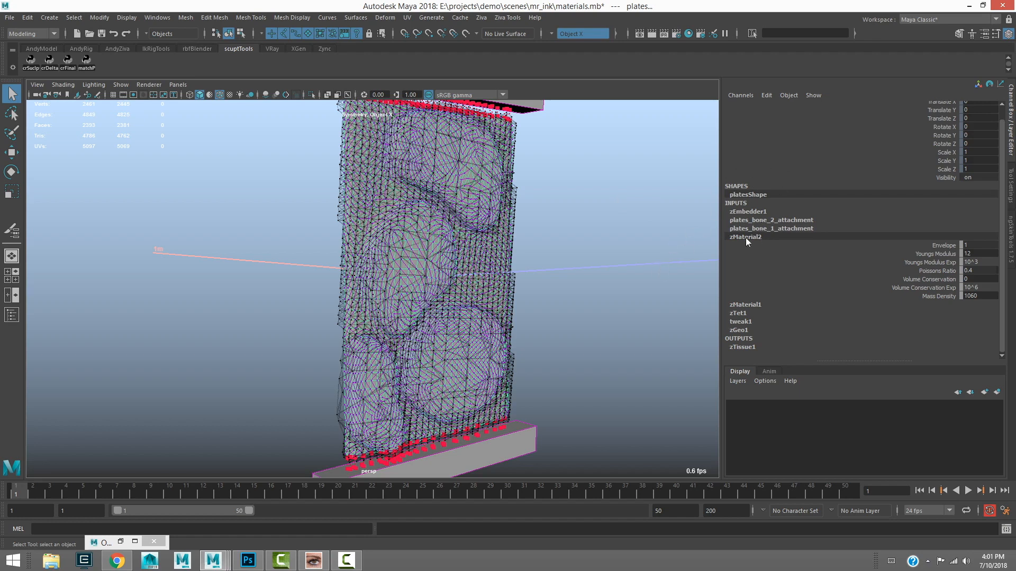
{"action": "left_click", "coordinate": [979, 262]}
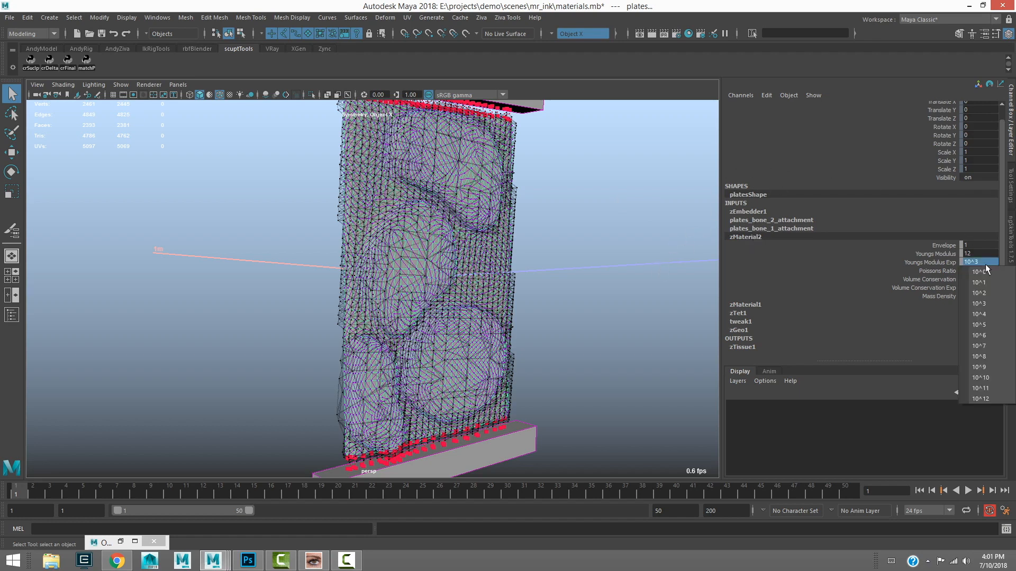
{"action": "left_click", "coordinate": [983, 325]}
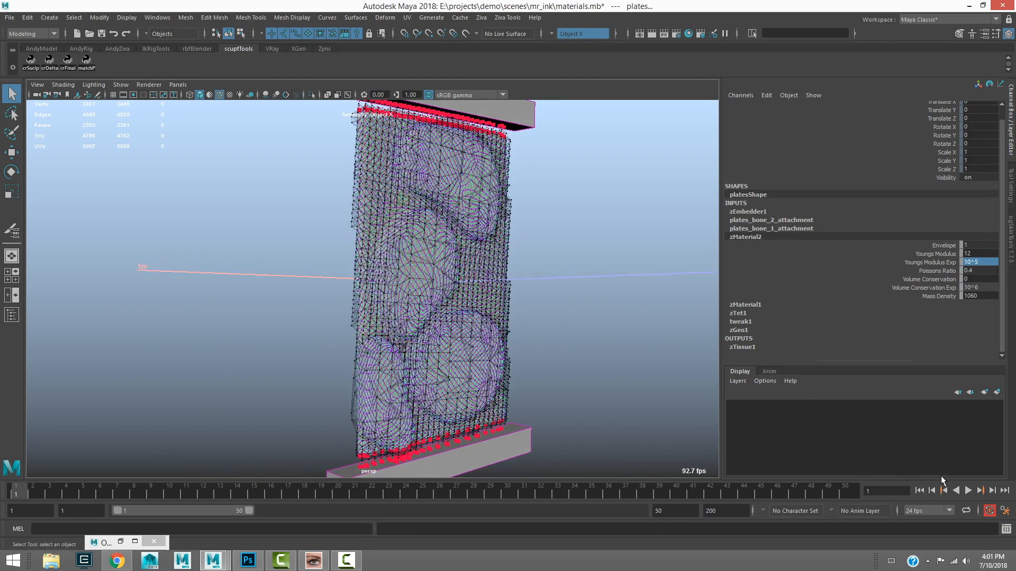
Play the simulation with the stiffer material layer, stop it and return to the first frame
{"action": "left_click", "coordinate": [968, 491]}
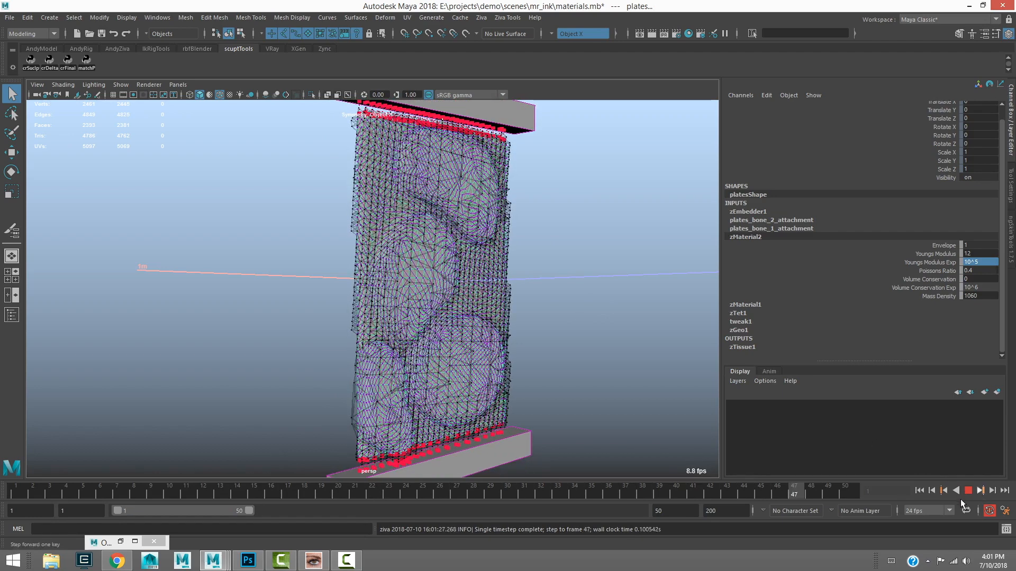
{"action": "left_click", "coordinate": [966, 492]}
{"action": "left_click", "coordinate": [920, 491]}
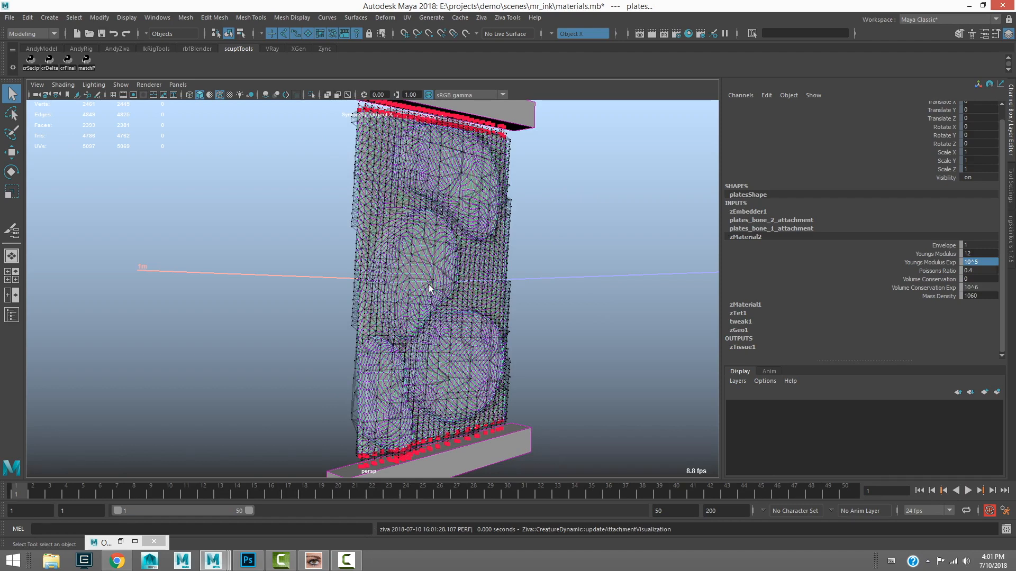
Isolate the plates mesh in the viewport and start painting the zMaterial2 weights on it
{"action": "left_click", "coordinate": [570, 222]}
{"action": "left_click_drag", "start_coordinate": [541, 201], "coordinate": [517, 250], "text": "alt"}
{"action": "left_click", "coordinate": [517, 250]}
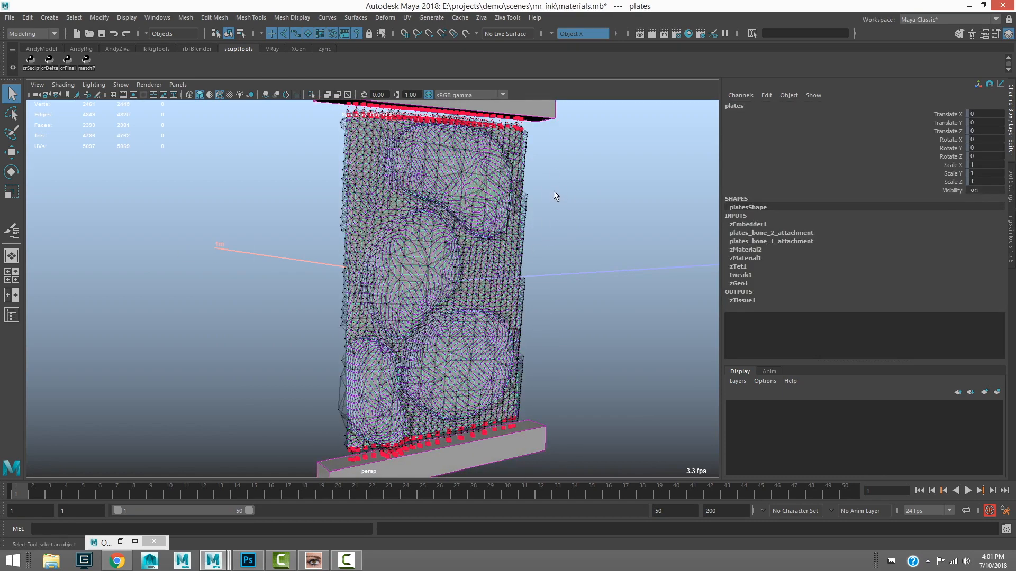
{"action": "key", "text": "ctrl+1"}
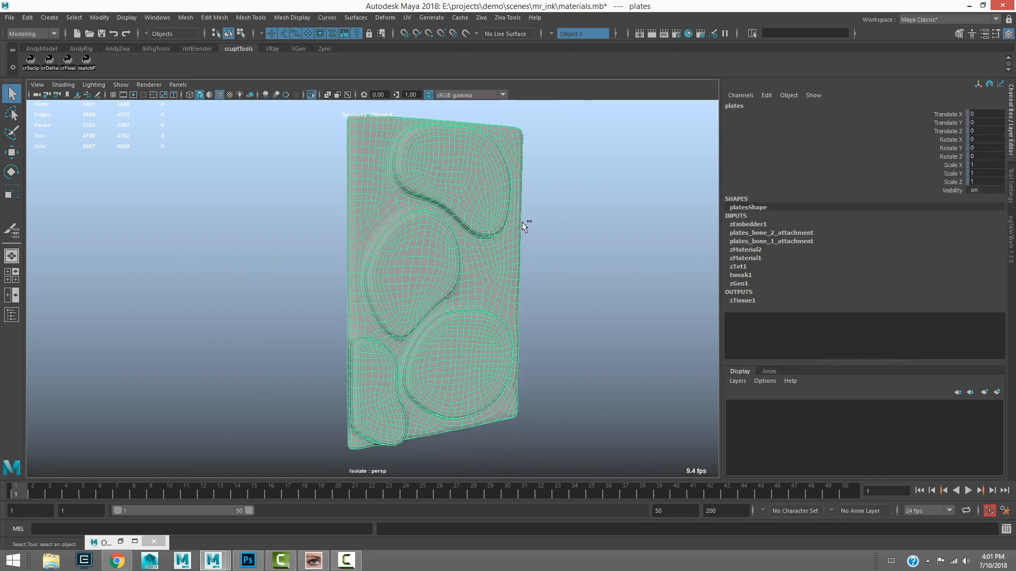
{"action": "right_click", "coordinate": [478, 247]}
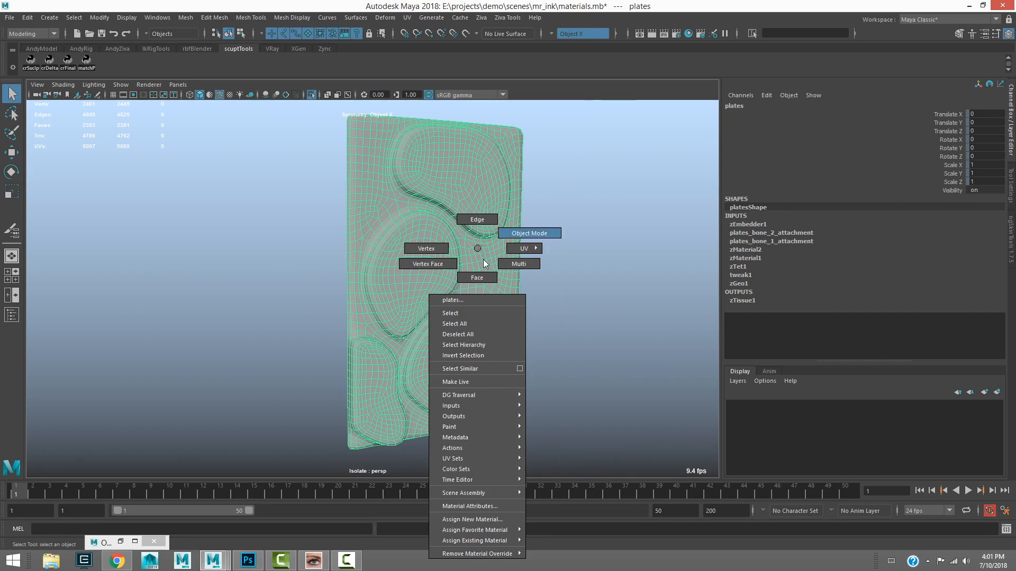
{"action": "mouse_move", "coordinate": [475, 427]}
{"action": "mouse_move", "coordinate": [562, 488]}
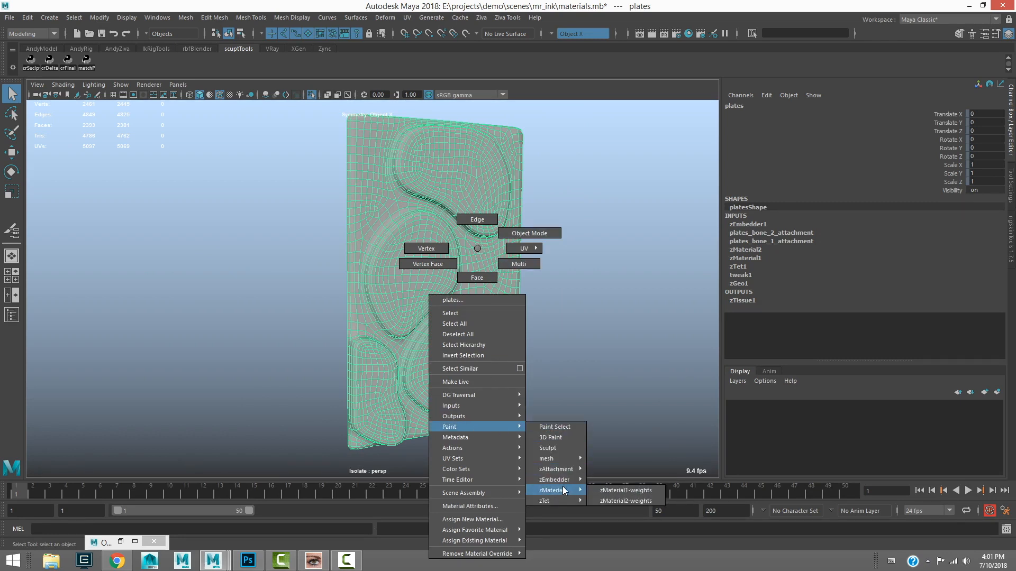
{"action": "left_click", "coordinate": [631, 501]}
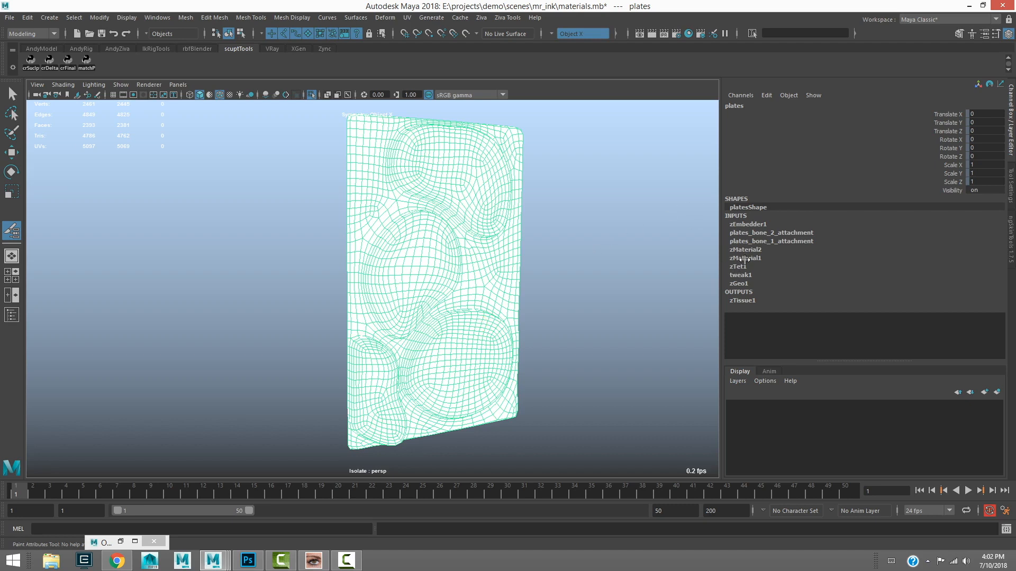
Set the Replace value to 0 and paint the zMaterial2 weights along the gap between the middle plate and the large lower plate
{"action": "left_click", "coordinate": [746, 258]}
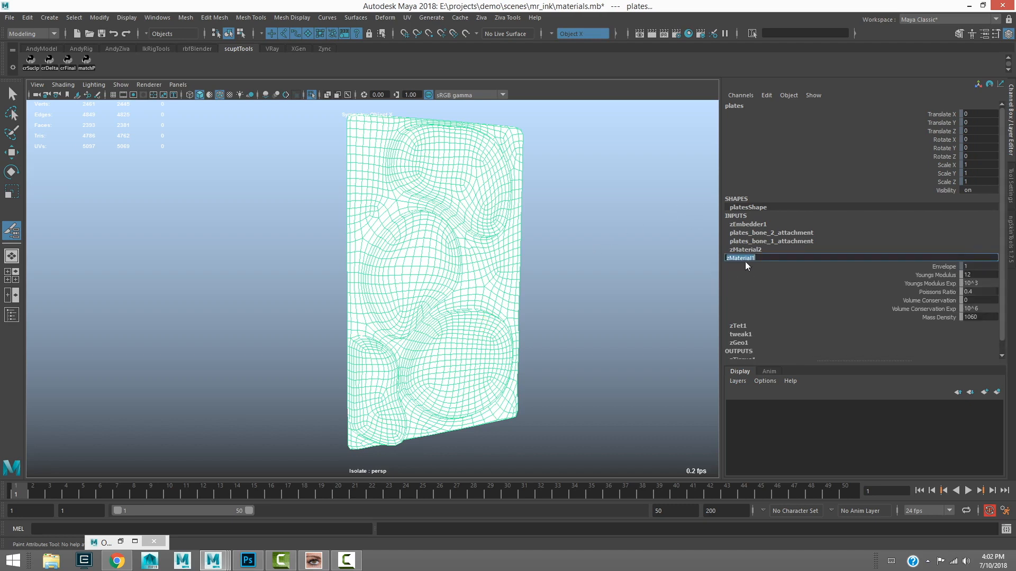
{"action": "left_click", "coordinate": [737, 250]}
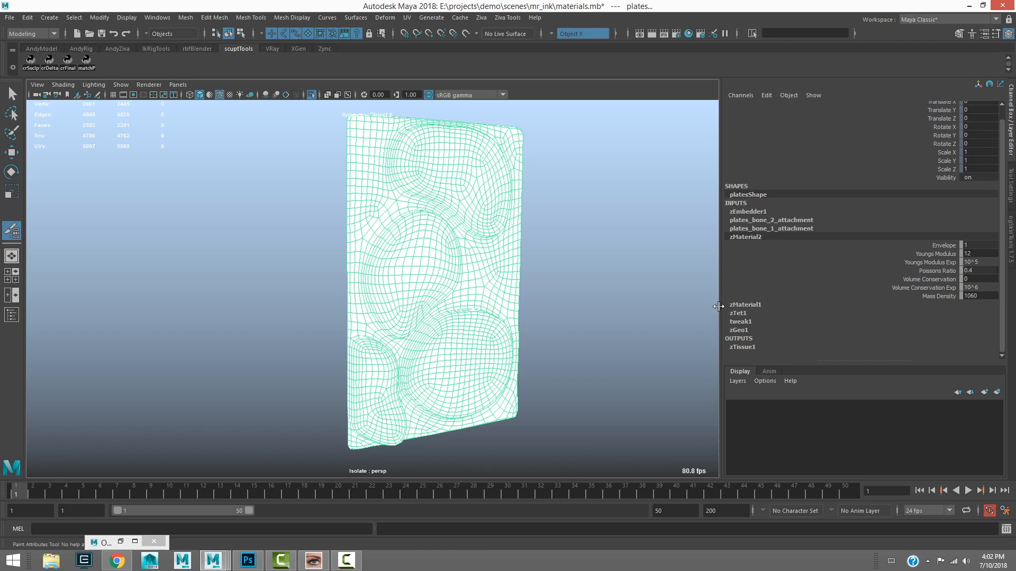
{"action": "left_click", "coordinate": [10, 256]}
{"action": "left_click_drag", "start_coordinate": [882, 266], "coordinate": [831, 266]}
{"action": "mouse_move", "coordinate": [405, 353]}
{"action": "left_mouse_down"}
{"action": "mouse_move", "coordinate": [472, 292]}
{"action": "mouse_move", "coordinate": [468, 253]}
{"action": "mouse_move", "coordinate": [454, 304]}
{"action": "left_mouse_up"}
{"action": "mouse_move", "coordinate": [461, 319]}
{"action": "middle_mouse_down", "text": "alt"}
{"action": "mouse_move", "coordinate": [436, 282]}
{"action": "mouse_move", "coordinate": [429, 242]}
{"action": "middle_mouse_up", "text": "alt"}
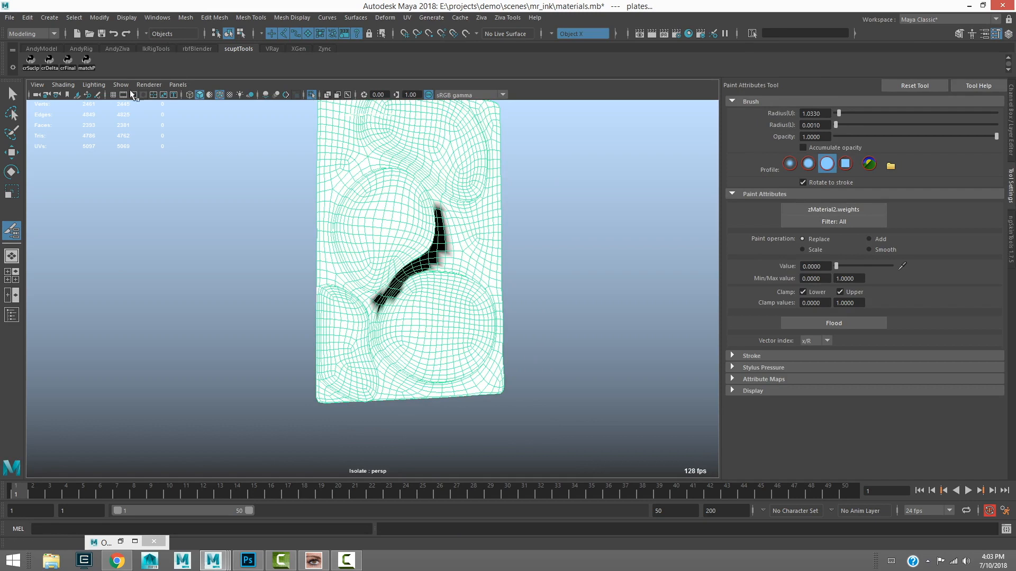
Select zSolver1 in the Outliner and set its Enable attribute to off
{"action": "key", "text": "alt+o"}
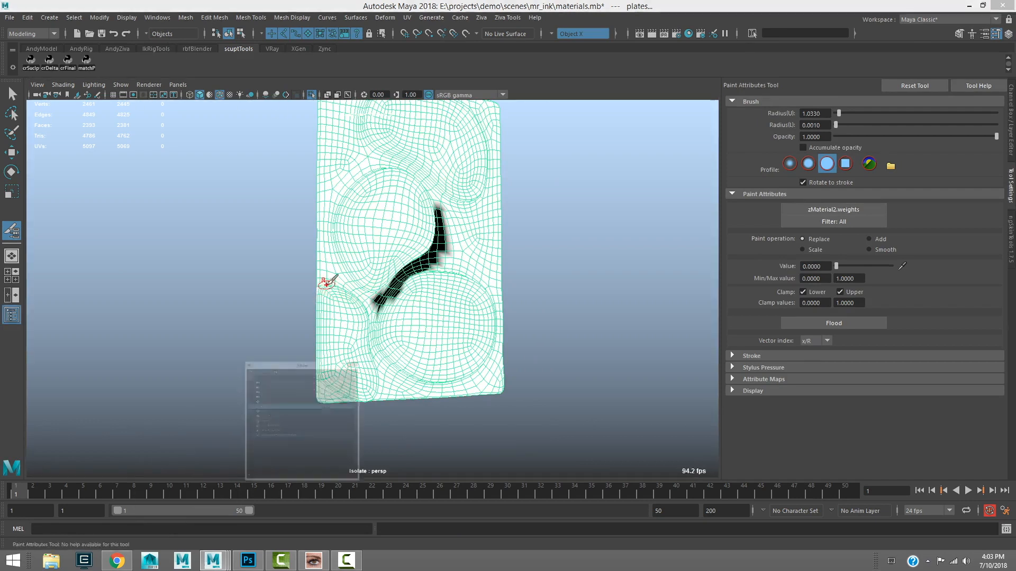
{"action": "left_click", "coordinate": [602, 236]}
{"action": "left_click", "coordinate": [1010, 121]}
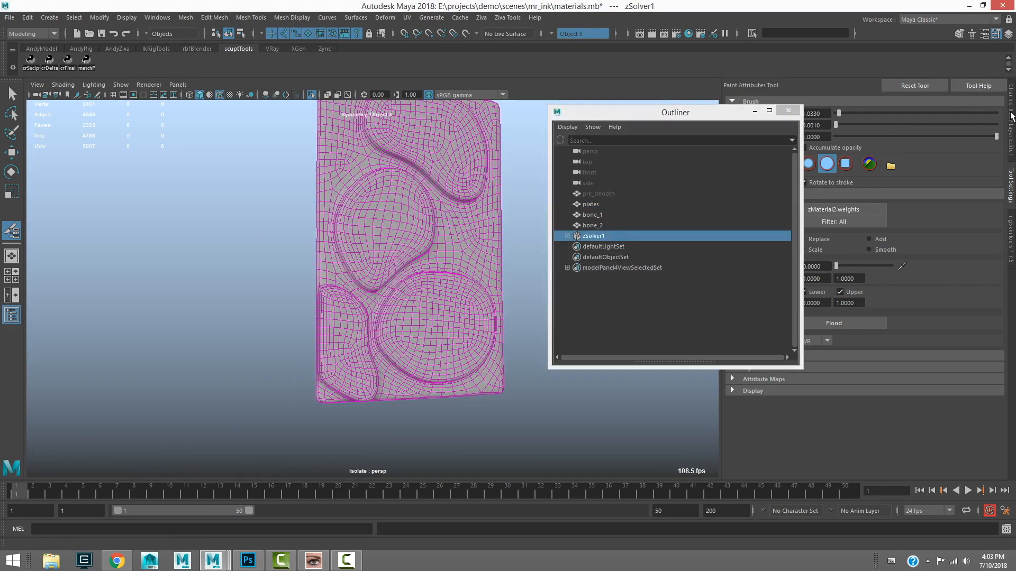
{"action": "left_click_drag", "start_coordinate": [710, 113], "coordinate": [668, 120]}
{"action": "left_click", "coordinate": [983, 185]}
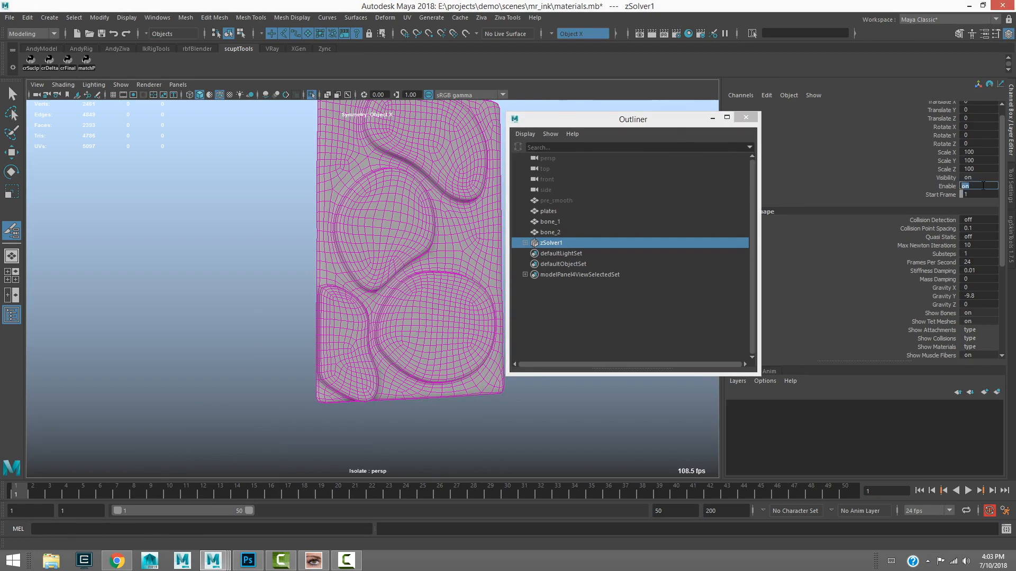
Resume painting on the plates mesh, filling zero weights around the middle plate and down between the two lower plates
{"action": "middle_click_drag", "start_coordinate": [332, 195], "coordinate": [313, 199], "text": "alt"}
{"action": "key", "text": "q"}
{"action": "left_click", "coordinate": [322, 157]}
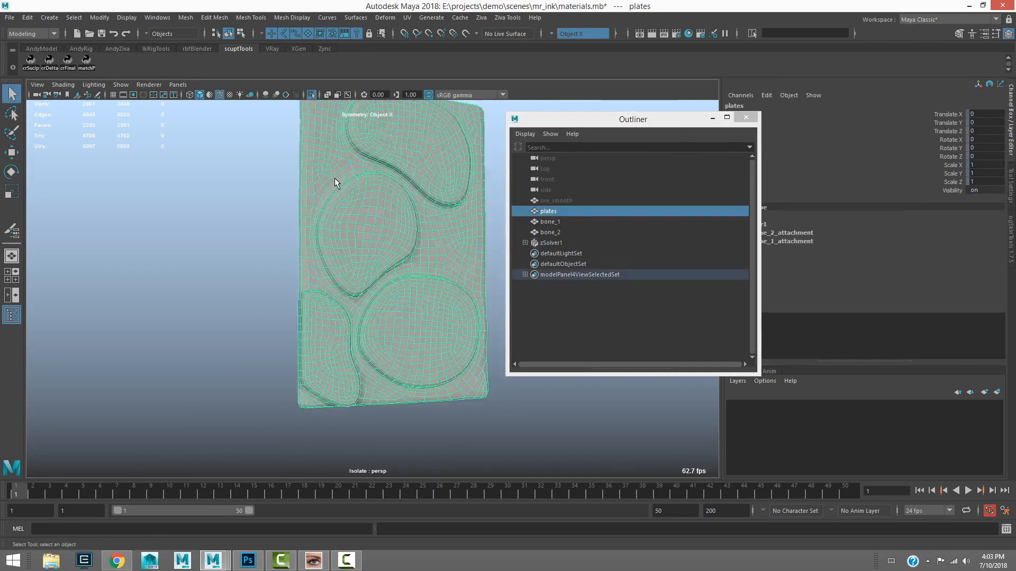
{"action": "key", "text": "y"}
{"action": "middle_click_drag", "start_coordinate": [402, 201], "coordinate": [362, 203], "text": "alt"}
{"action": "mouse_move", "coordinate": [391, 225]}
{"action": "left_mouse_down"}
{"action": "mouse_move", "coordinate": [365, 177]}
{"action": "mouse_move", "coordinate": [294, 161]}
{"action": "mouse_move", "coordinate": [265, 211]}
{"action": "mouse_move", "coordinate": [267, 264]}
{"action": "mouse_move", "coordinate": [313, 313]}
{"action": "mouse_move", "coordinate": [309, 325]}
{"action": "mouse_move", "coordinate": [317, 279]}
{"action": "left_mouse_up"}
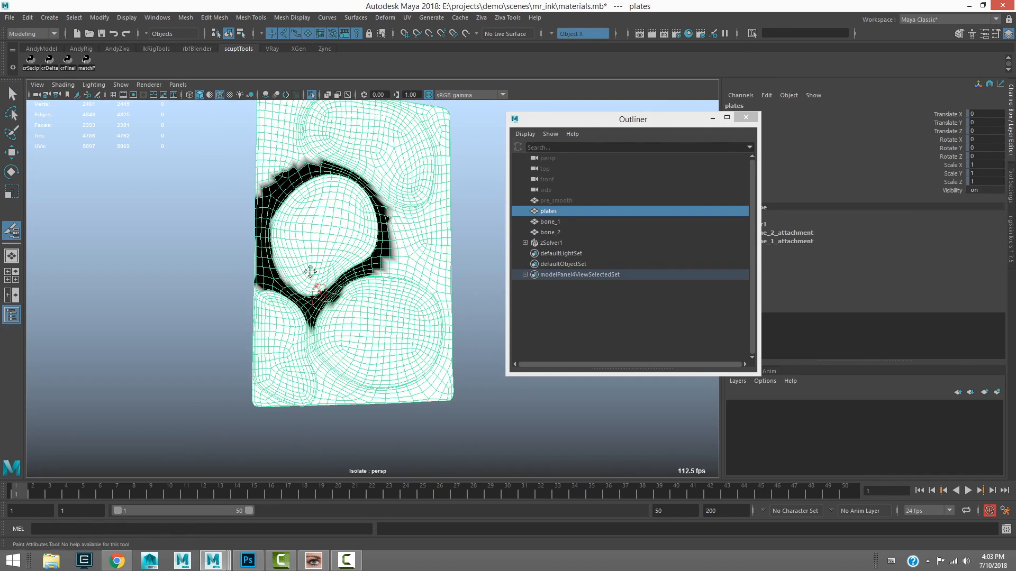
{"action": "middle_click_drag", "start_coordinate": [317, 278], "coordinate": [248, 228], "text": "alt"}
{"action": "left_click_drag", "start_coordinate": [258, 313], "coordinate": [249, 357]}
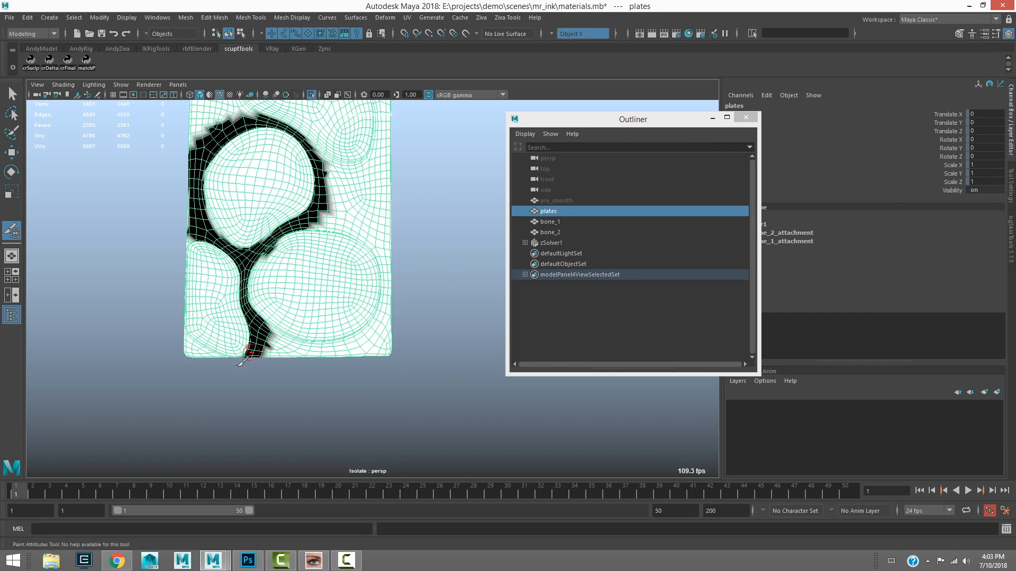
Paint zero zMaterial2 weights over the remaining skin around the lower and upper plates, out to the mesh borders
{"action": "mouse_move", "coordinate": [190, 343]}
{"action": "left_mouse_down"}
{"action": "mouse_move", "coordinate": [233, 353]}
{"action": "mouse_move", "coordinate": [273, 338]}
{"action": "mouse_move", "coordinate": [275, 350]}
{"action": "mouse_move", "coordinate": [389, 342]}
{"action": "mouse_move", "coordinate": [382, 244]}
{"action": "left_mouse_up"}
{"action": "mouse_move", "coordinate": [310, 215]}
{"action": "left_mouse_down"}
{"action": "mouse_move", "coordinate": [384, 241]}
{"action": "mouse_move", "coordinate": [321, 159]}
{"action": "mouse_move", "coordinate": [378, 170]}
{"action": "mouse_move", "coordinate": [355, 198]}
{"action": "mouse_move", "coordinate": [381, 212]}
{"action": "mouse_move", "coordinate": [396, 280]}
{"action": "mouse_move", "coordinate": [351, 201]}
{"action": "left_mouse_up"}
{"action": "middle_click_drag", "start_coordinate": [350, 201], "coordinate": [344, 280], "text": "alt"}
{"action": "mouse_move", "coordinate": [364, 217]}
{"action": "left_mouse_down"}
{"action": "mouse_move", "coordinate": [383, 160]}
{"action": "mouse_move", "coordinate": [386, 237]}
{"action": "mouse_move", "coordinate": [355, 142]}
{"action": "mouse_move", "coordinate": [382, 162]}
{"action": "mouse_move", "coordinate": [386, 137]}
{"action": "mouse_move", "coordinate": [333, 143]}
{"action": "left_mouse_up"}
{"action": "mouse_move", "coordinate": [214, 180]}
{"action": "left_mouse_down"}
{"action": "mouse_move", "coordinate": [194, 175]}
{"action": "mouse_move", "coordinate": [197, 127]}
{"action": "mouse_move", "coordinate": [222, 175]}
{"action": "mouse_move", "coordinate": [245, 186]}
{"action": "mouse_move", "coordinate": [193, 121]}
{"action": "mouse_move", "coordinate": [236, 135]}
{"action": "mouse_move", "coordinate": [253, 124]}
{"action": "mouse_move", "coordinate": [328, 137]}
{"action": "mouse_move", "coordinate": [262, 130]}
{"action": "mouse_move", "coordinate": [295, 127]}
{"action": "left_mouse_up"}
{"action": "middle_click_drag", "start_coordinate": [292, 131], "coordinate": [287, 197], "text": "alt"}
{"action": "left_click_drag", "start_coordinate": [248, 206], "coordinate": [319, 199]}
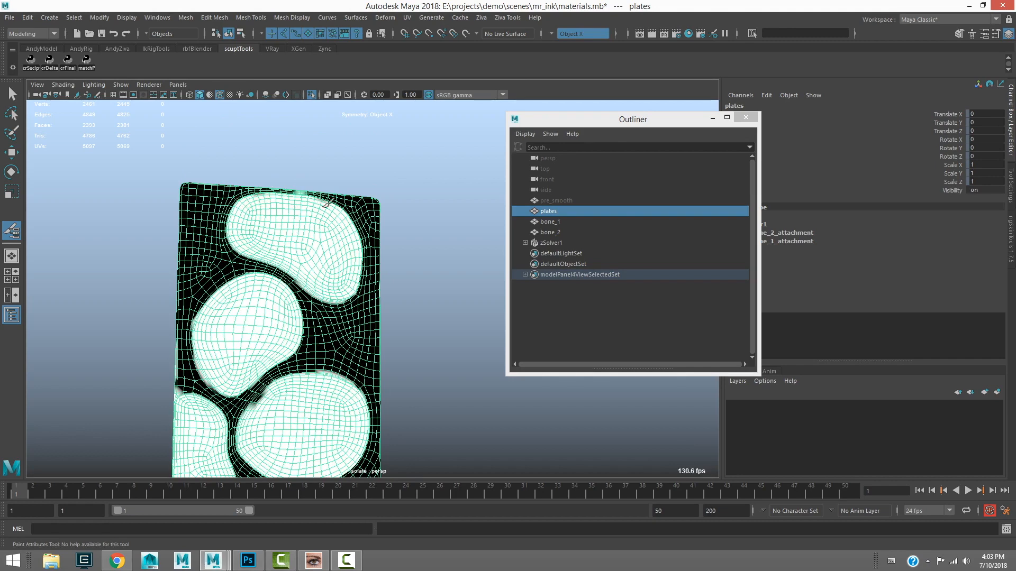
{"action": "mouse_move", "coordinate": [276, 182]}
{"action": "right_mouse_down", "text": "alt"}
{"action": "mouse_move", "coordinate": [240, 136]}
{"action": "mouse_move", "coordinate": [206, 170]}
{"action": "right_mouse_up", "text": "alt"}
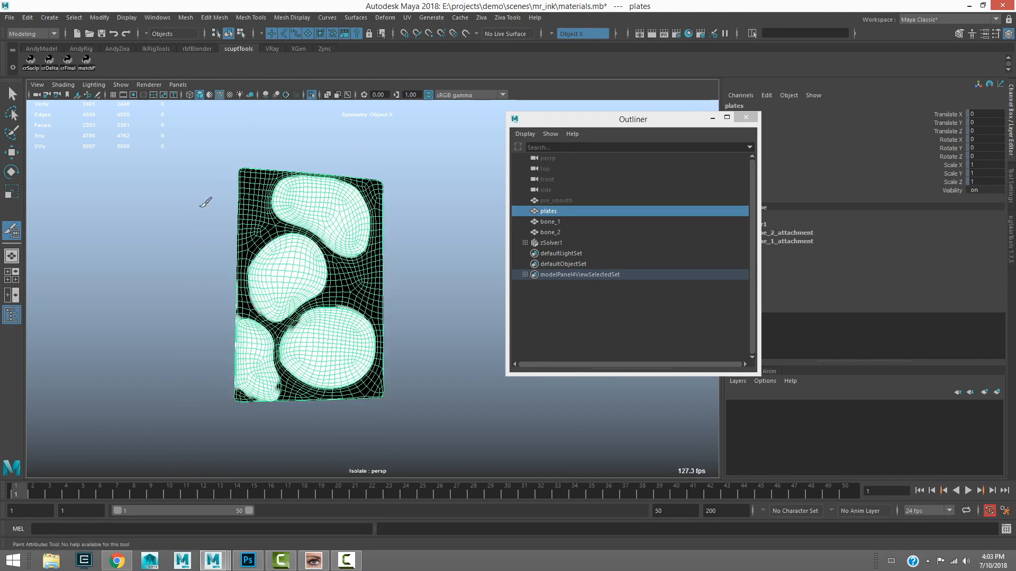
Touch up the weight borders beside the lower plates and leave the paint tool with nothing selected
{"action": "left_click_drag", "start_coordinate": [303, 325], "coordinate": [297, 321]}
{"action": "left_click_drag", "start_coordinate": [267, 384], "coordinate": [274, 382]}
{"action": "key", "text": "q"}
{"action": "left_click", "coordinate": [201, 240]}
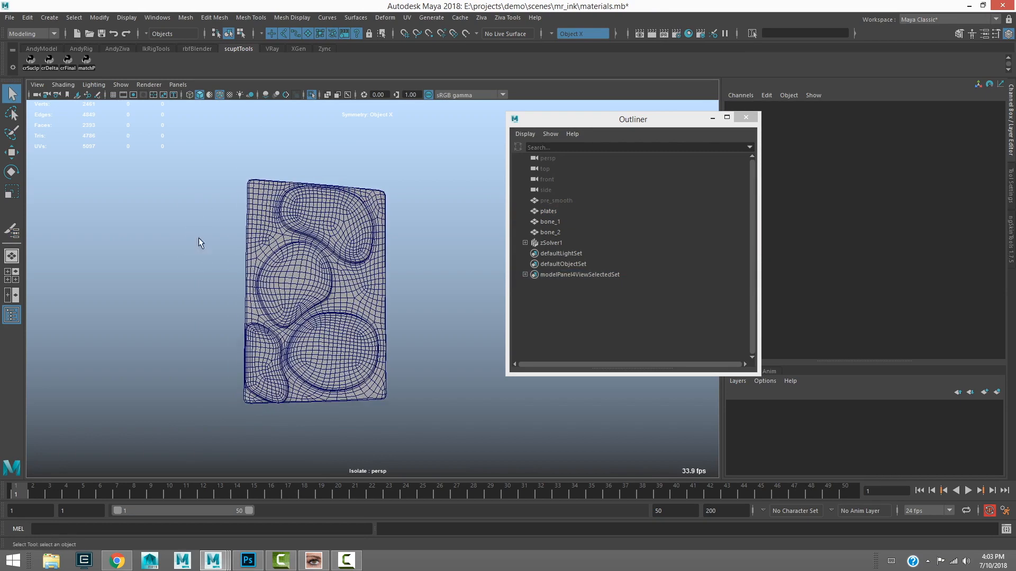
Set Enable on zSolver1 to on and turn off the isolated view to show the whole setup
{"action": "left_click", "coordinate": [555, 243]}
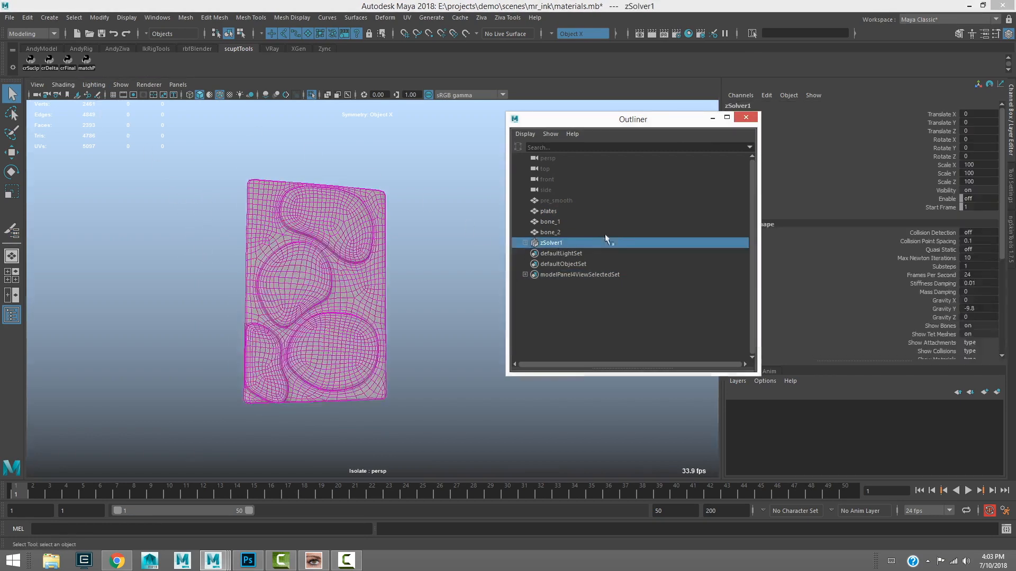
{"action": "left_click", "coordinate": [979, 198]}
{"action": "key", "text": "Return"}
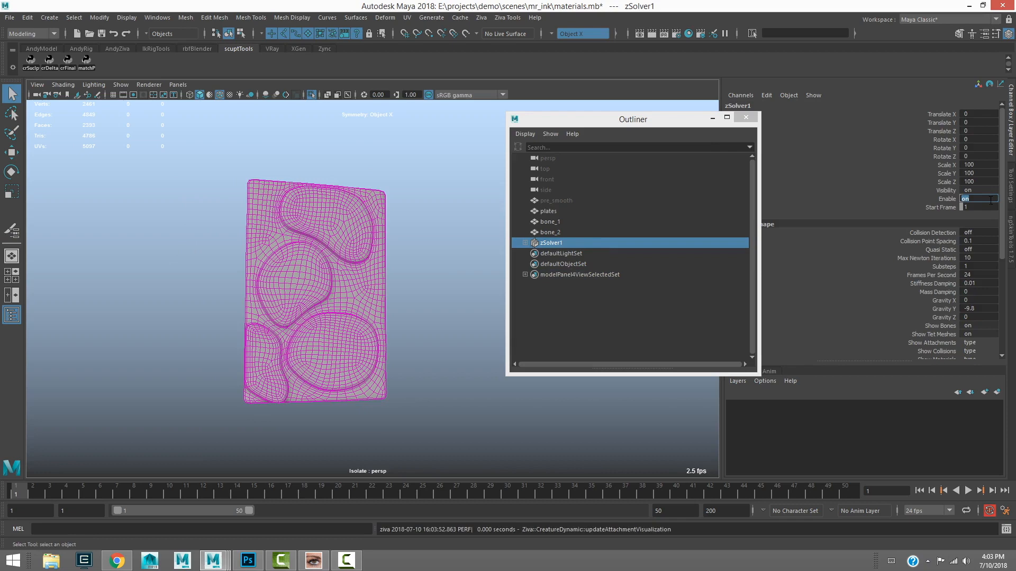
{"action": "key", "text": "ctrl+1"}
{"action": "right_click_drag", "start_coordinate": [262, 292], "coordinate": [245, 369], "text": "alt"}
{"action": "left_click_drag", "start_coordinate": [245, 369], "coordinate": [341, 324], "text": "alt"}
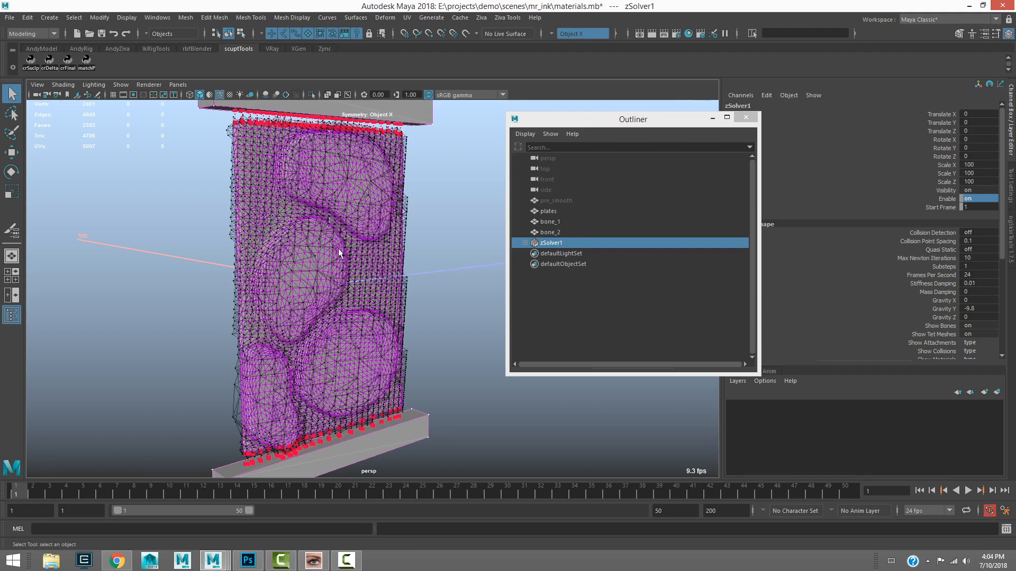
Play the simulation with the painted material weights, stop it and scrub back to the early frames
{"action": "left_click", "coordinate": [968, 490]}
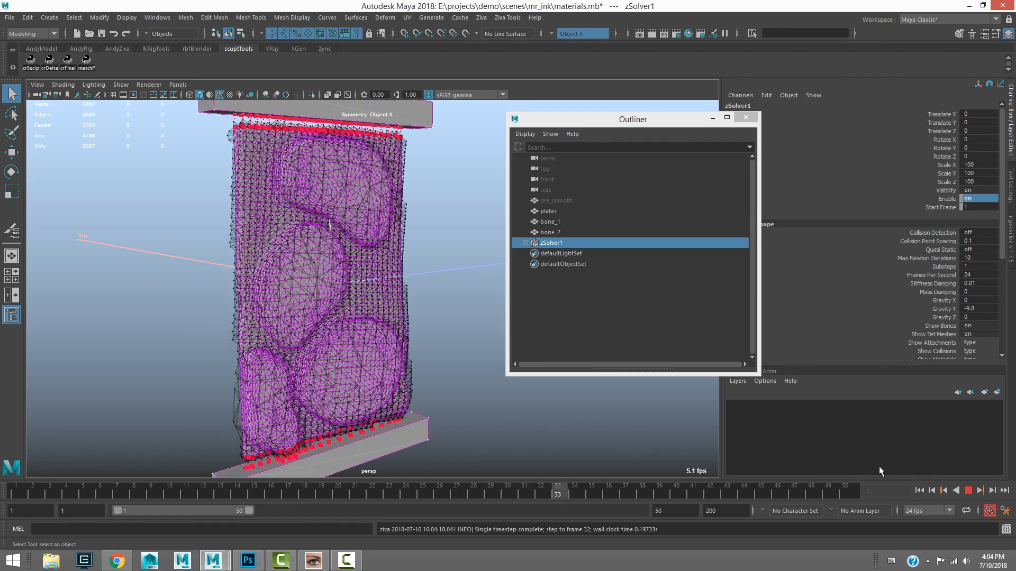
{"action": "left_click", "coordinate": [968, 491]}
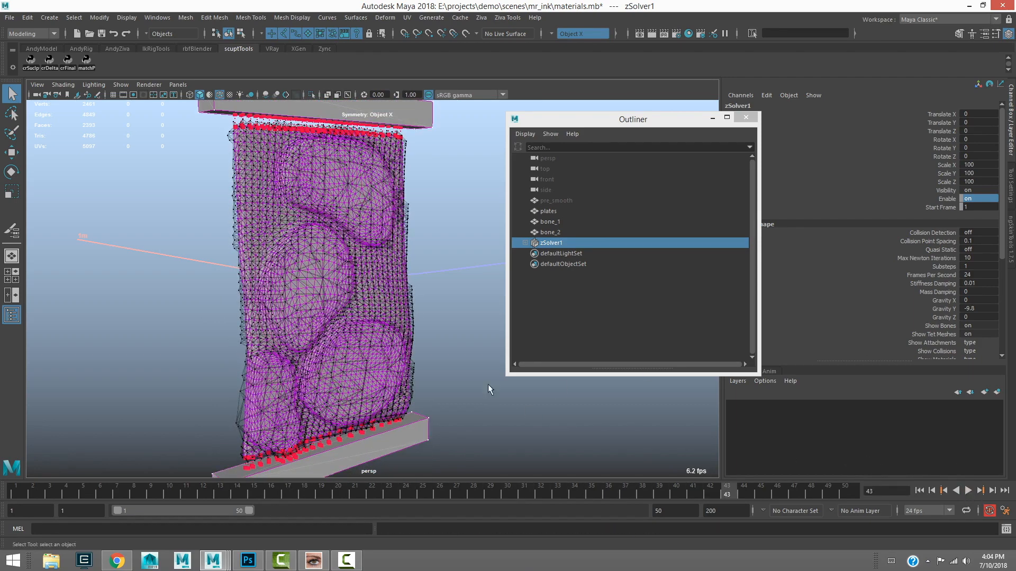
{"action": "left_click_drag", "start_coordinate": [710, 493], "coordinate": [100, 490]}
Deselect the solver, replay the simulation and stop at frame 7 to examine how the plates and skin compress
{"action": "left_click", "coordinate": [210, 376]}
{"action": "left_click_drag", "start_coordinate": [210, 376], "coordinate": [176, 401], "text": "alt"}
{"action": "key", "text": "alt+v"}
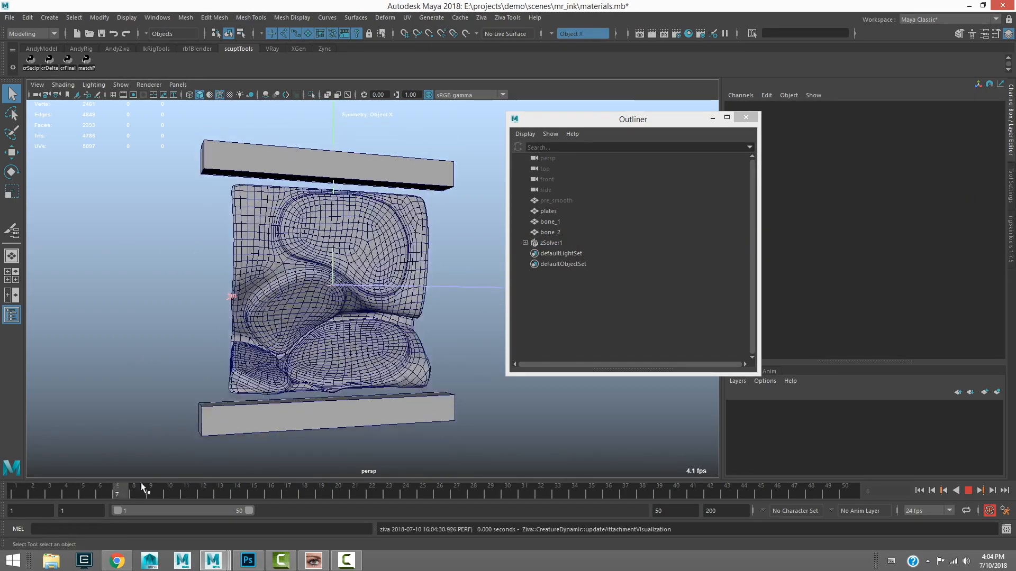
{"action": "left_click_drag", "start_coordinate": [49, 493], "coordinate": [117, 468]}
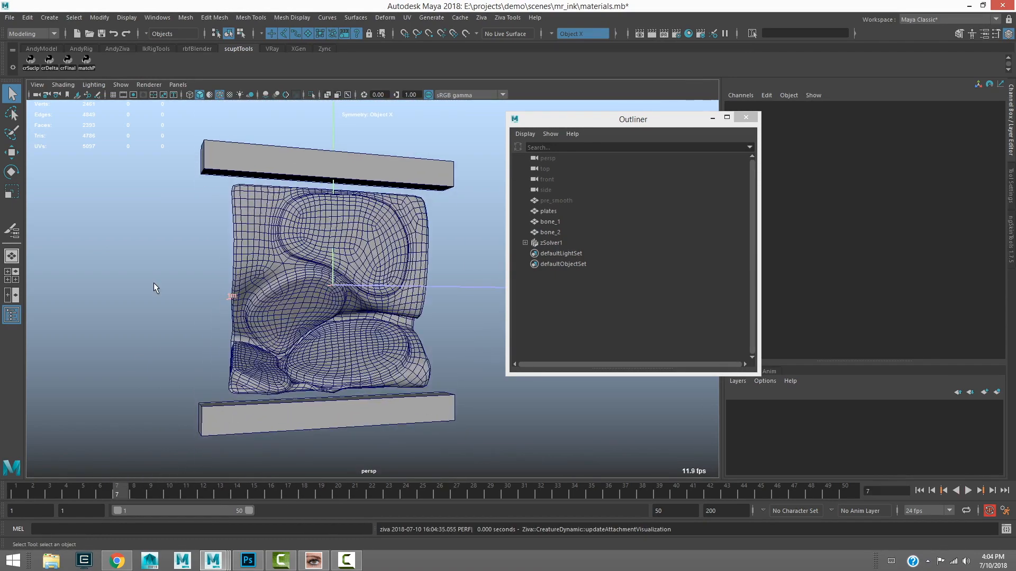